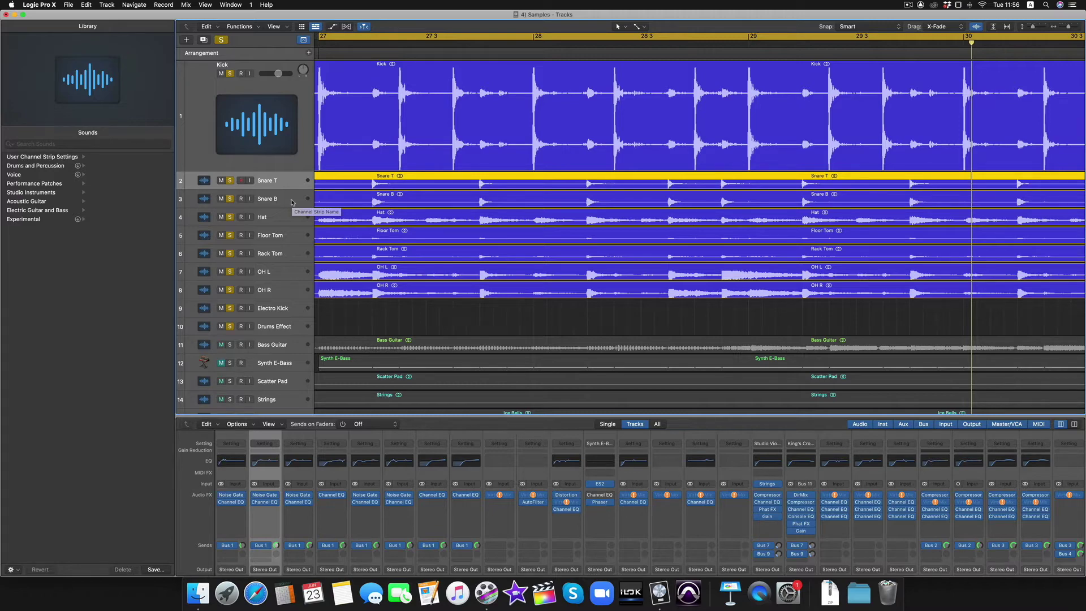
Select the Kick track and zoom out to survey its hits across the whole song.
left_click(544, 142)
key("z")
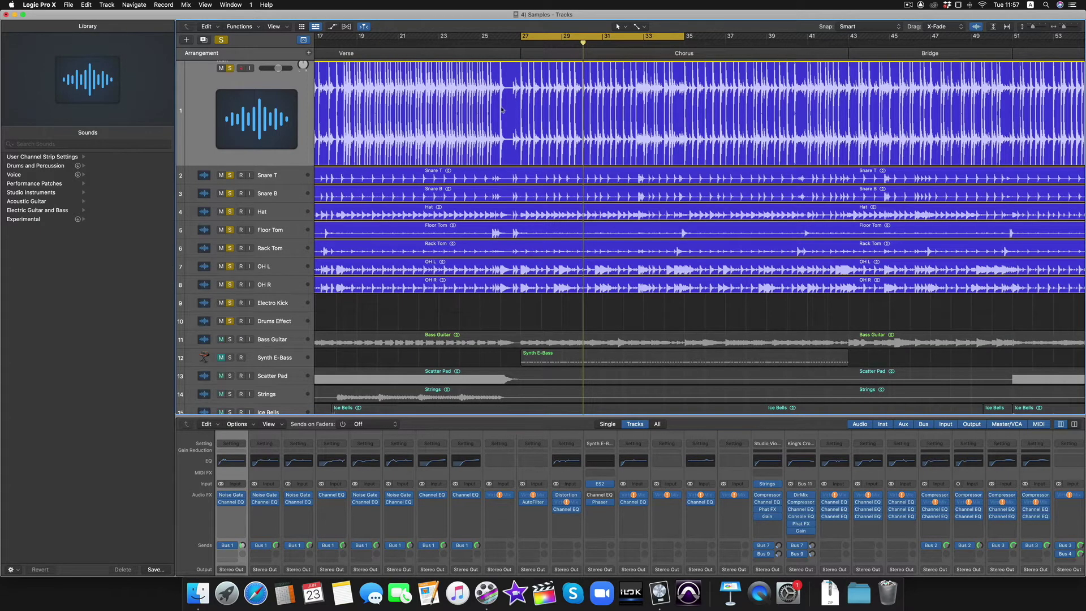
scroll(501, 110, "up", 1)
scroll(532, 119, "right", 10)
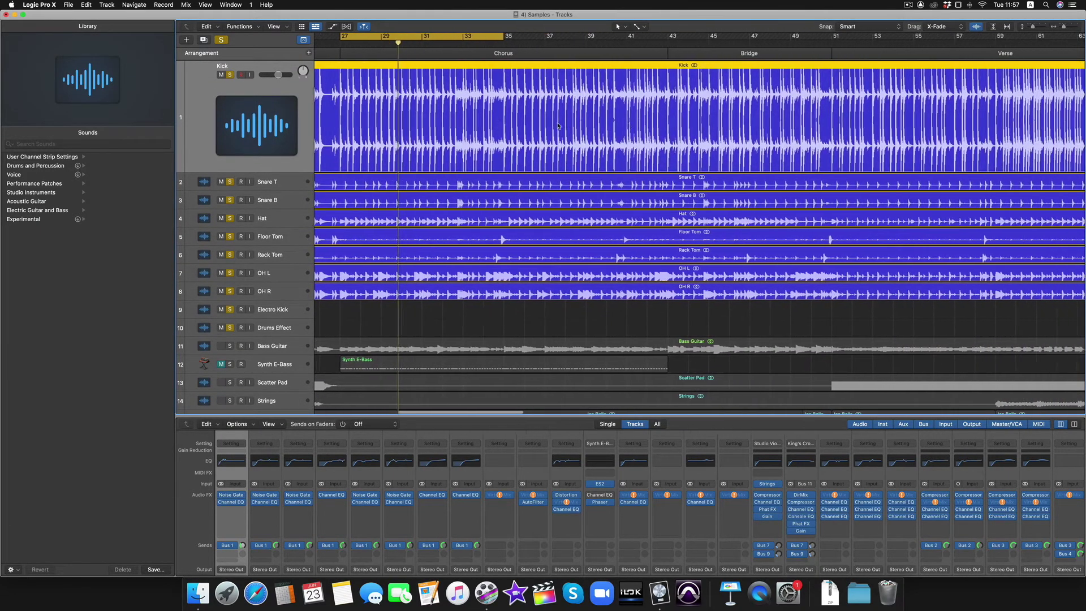
scroll(558, 126, "right", 15)
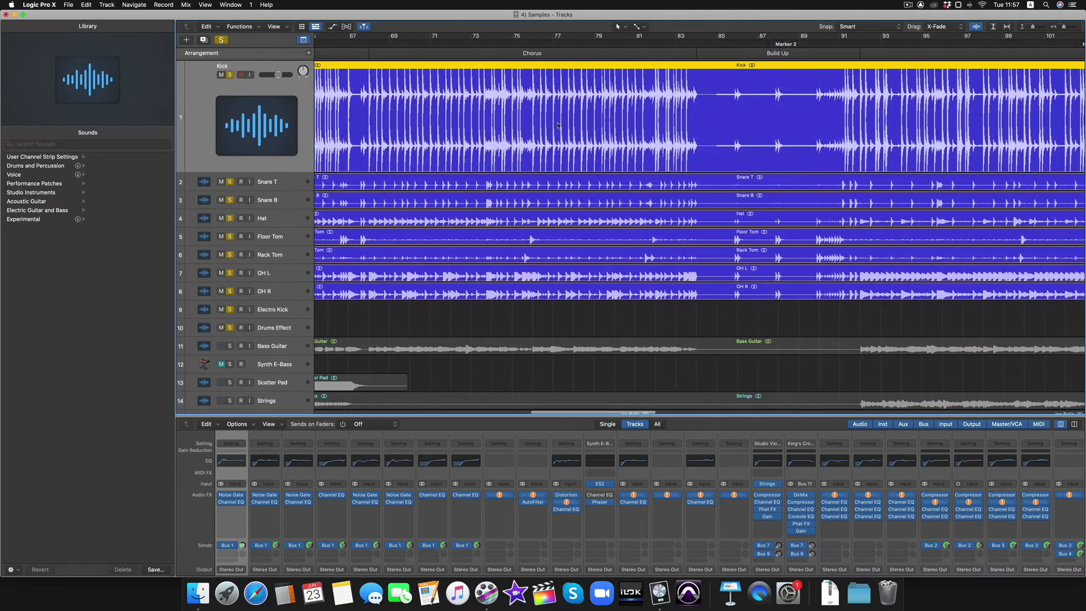
scroll(558, 126, "right", 3)
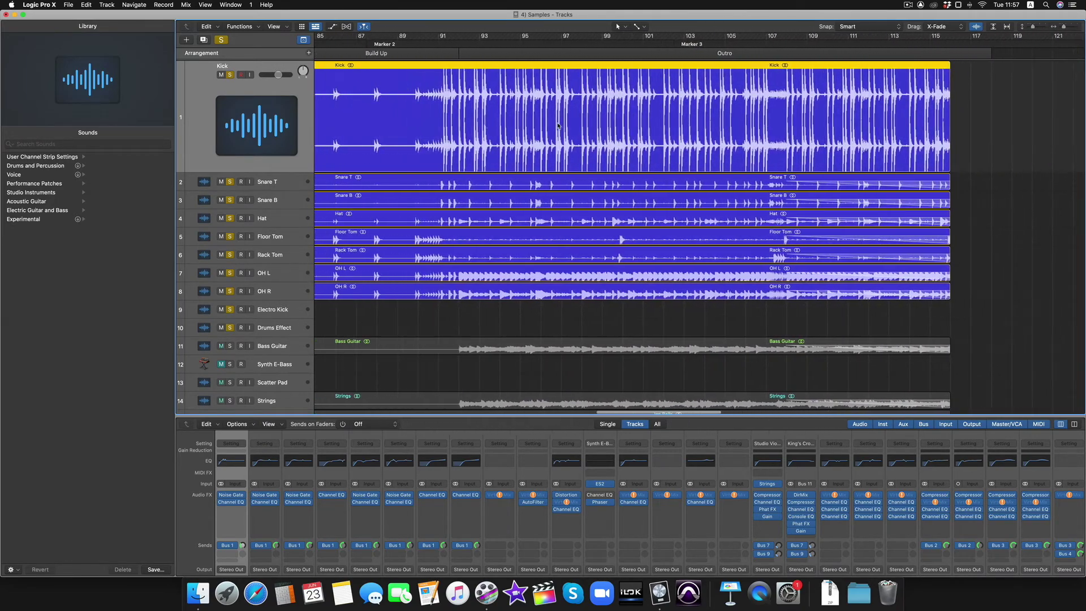
scroll(558, 126, "left", 20)
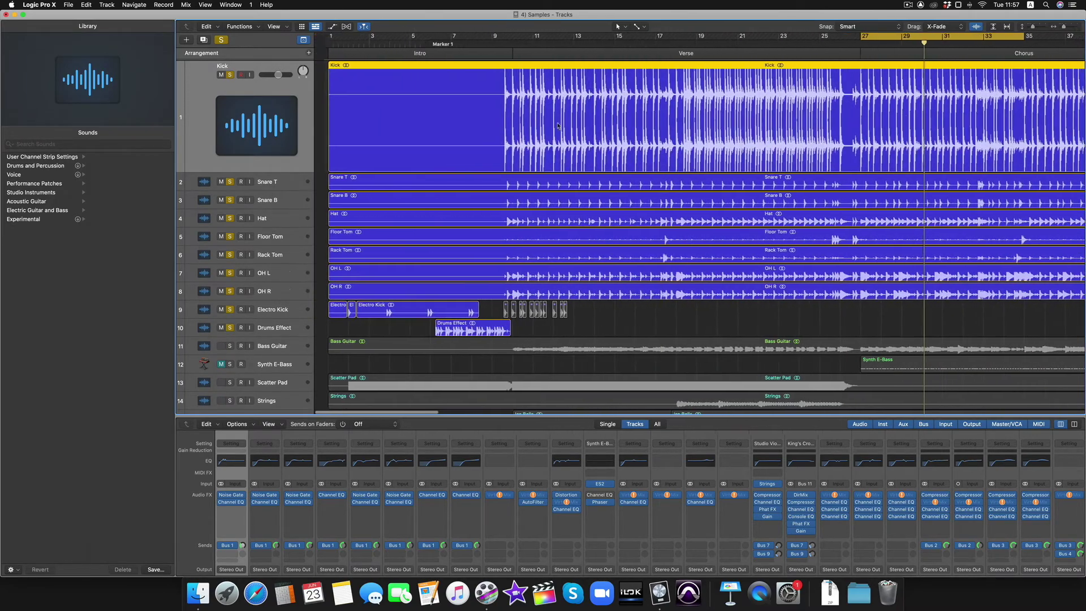
scroll(558, 125, "right", 4)
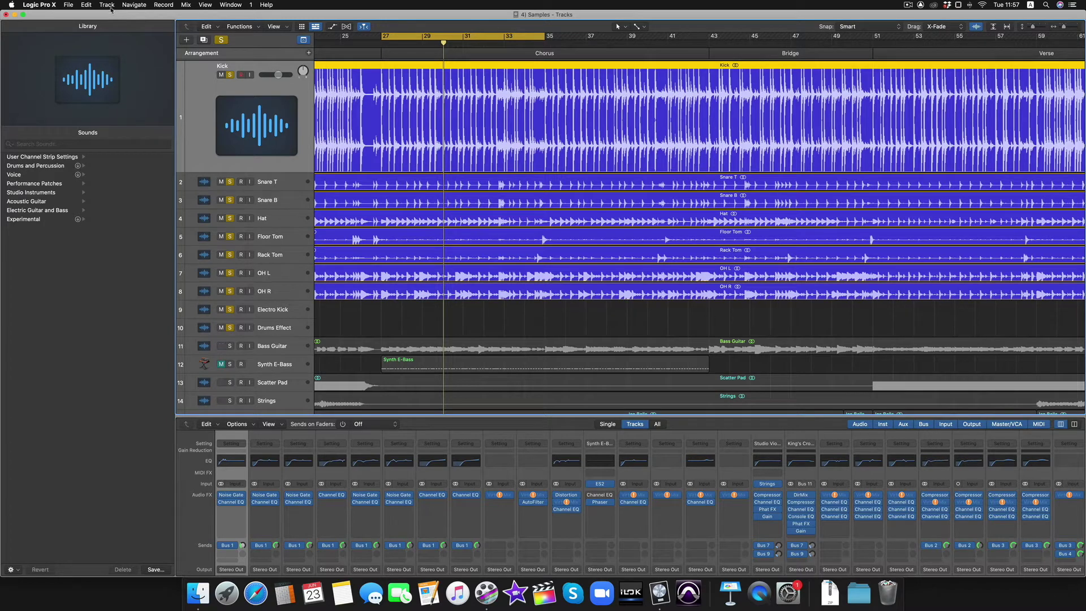
left_click(107, 5)
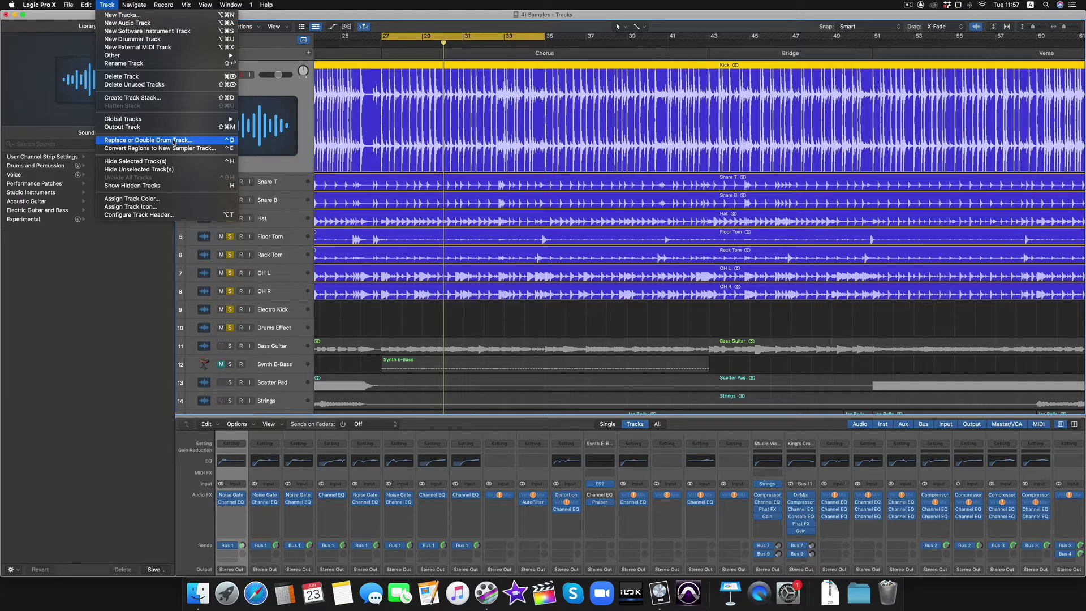
Create a Kick + doubling track in Doubling mode at -12.0 dB threshold.
left_click(174, 142)
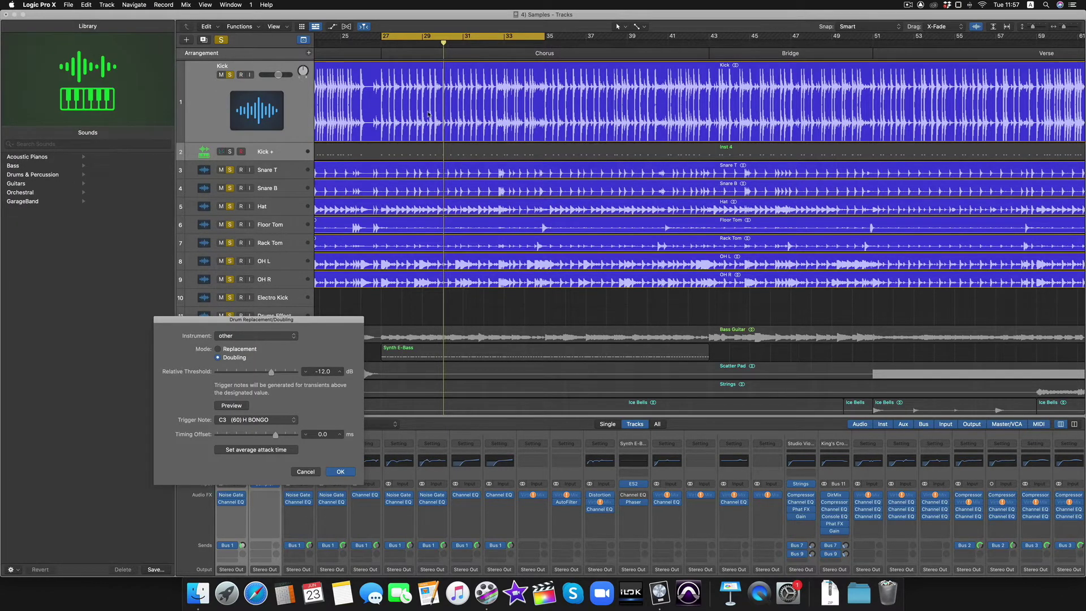
scroll(428, 115, "up", 10)
scroll(428, 115, "left", 15)
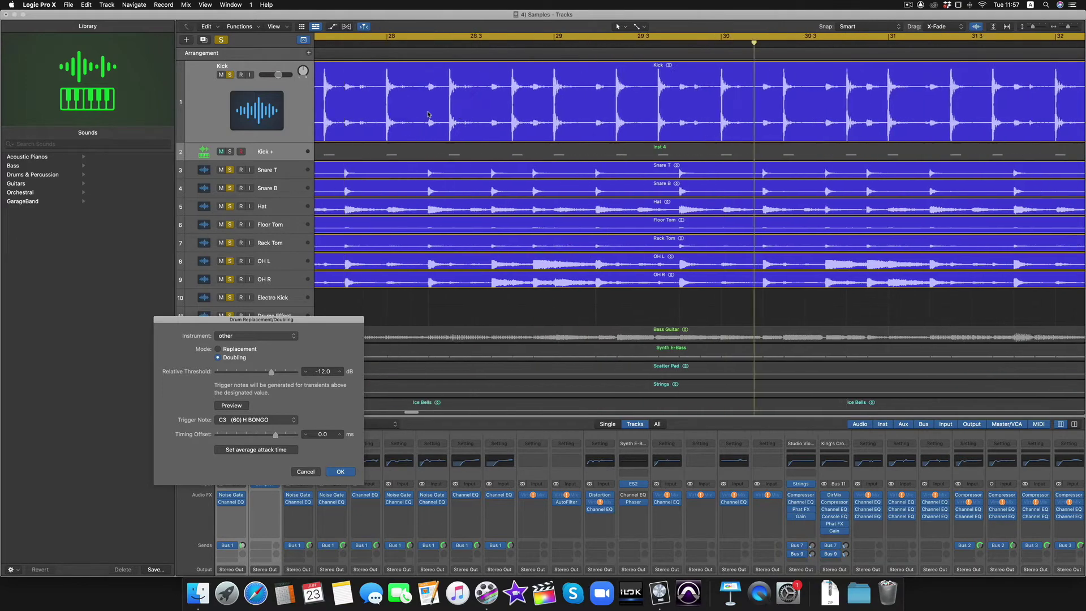
scroll(428, 114, "left", 20)
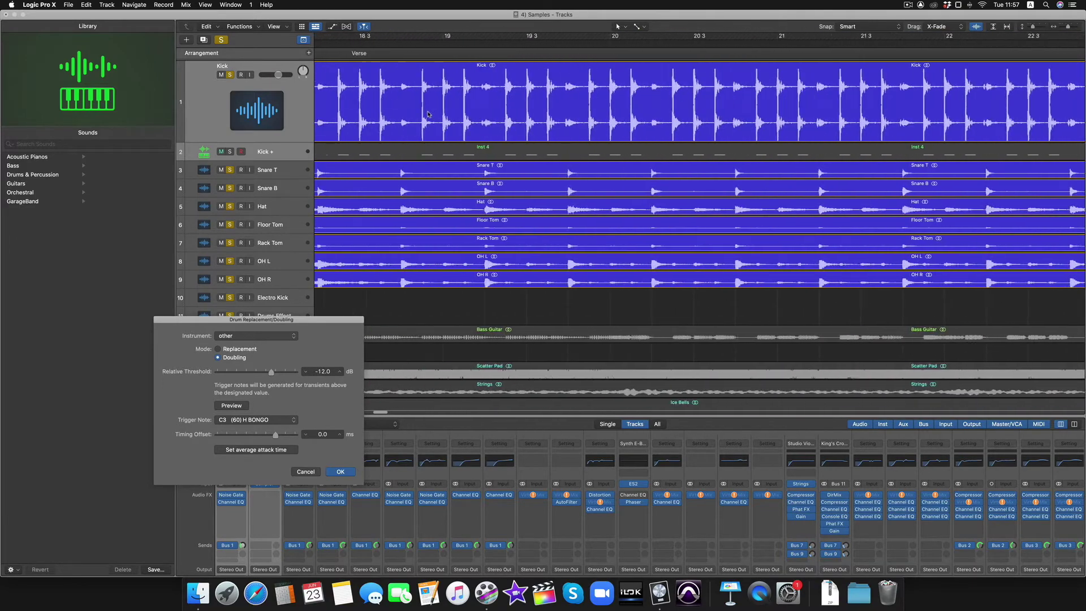
scroll(428, 115, "right", 10)
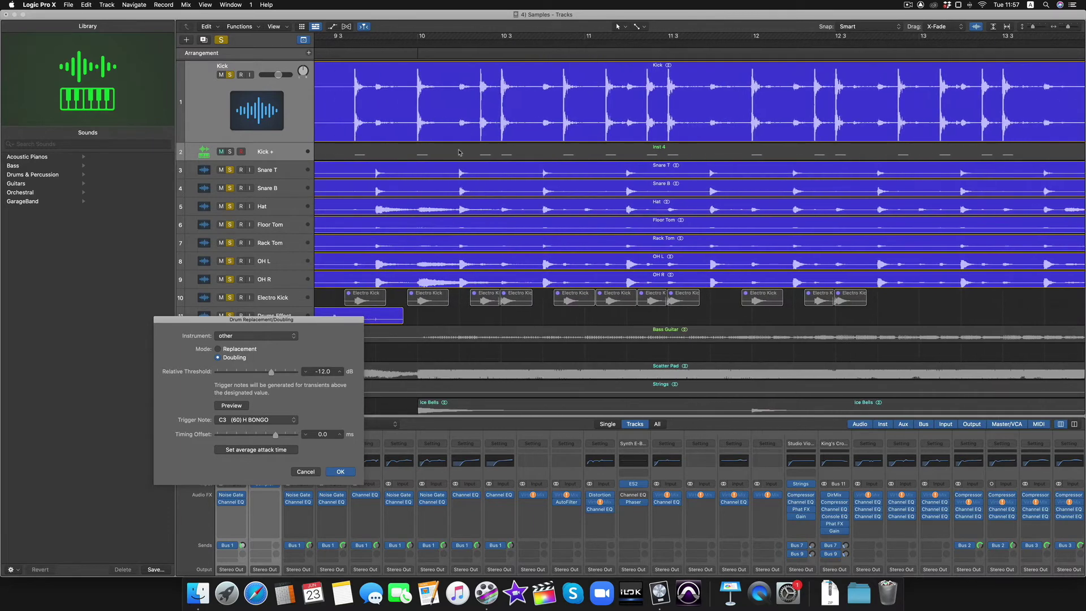
scroll(460, 152, "left", 4)
scroll(536, 164, "right", 2)
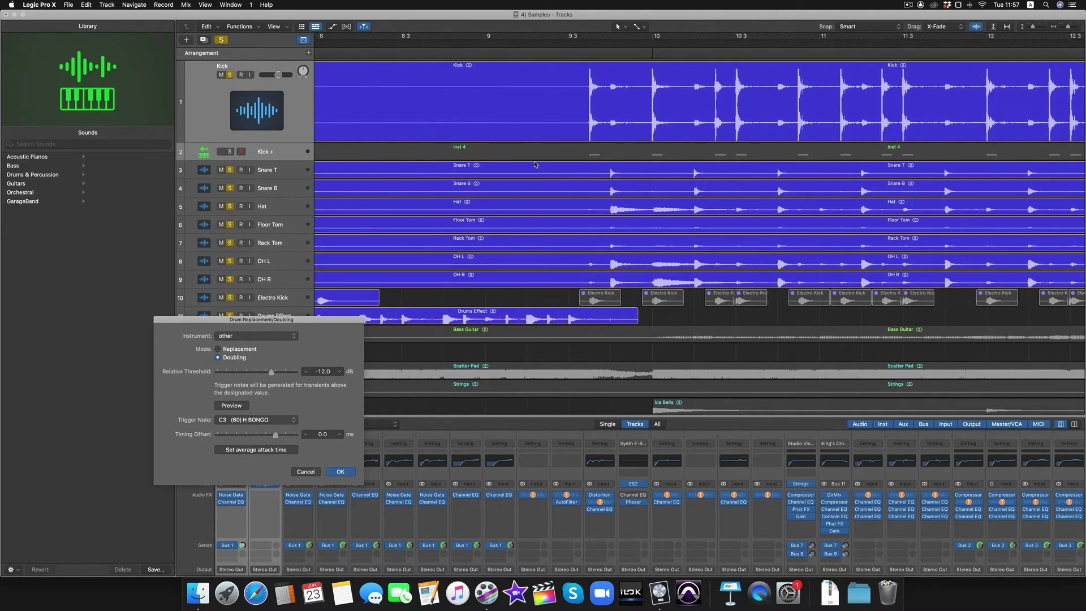
Select the new Kick + track, scroll through its trigger notes, and move the dialog aside.
left_click(573, 155)
scroll(573, 155, "right", 7)
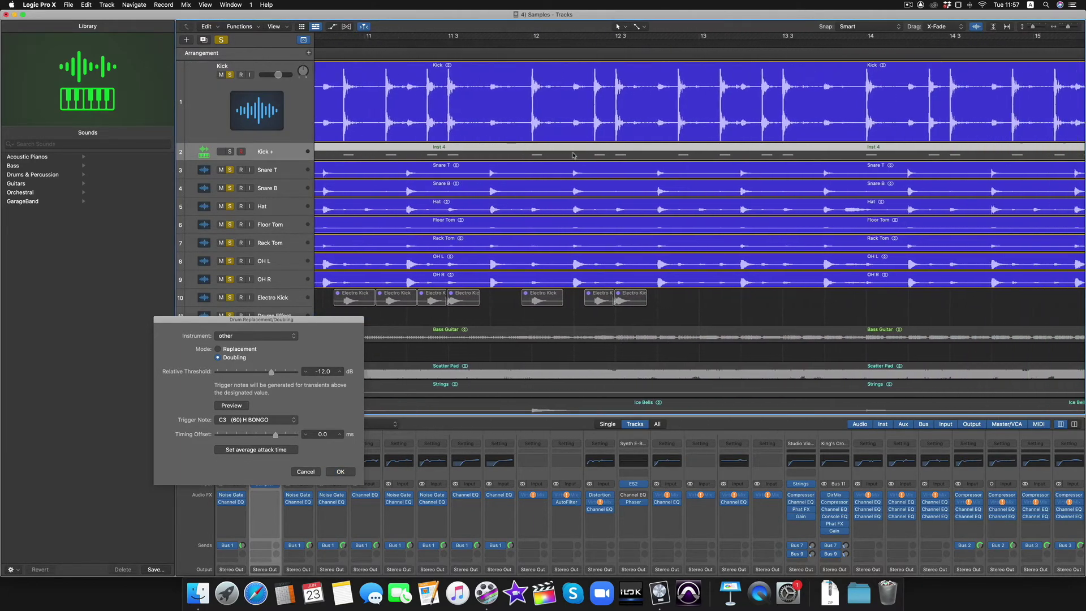
scroll(573, 155, "right", 3)
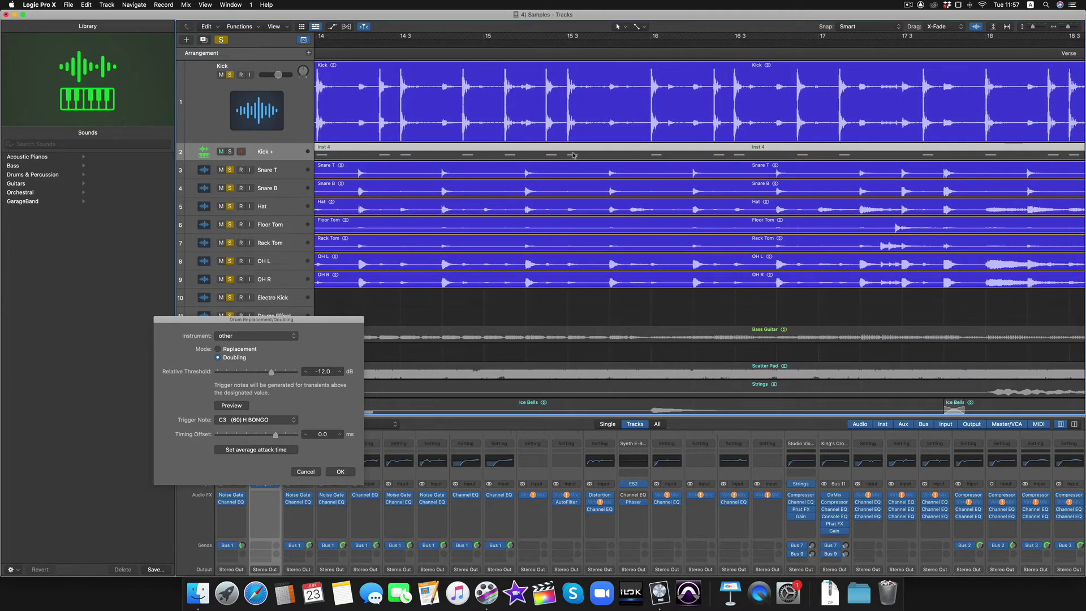
scroll(573, 155, "right", 4)
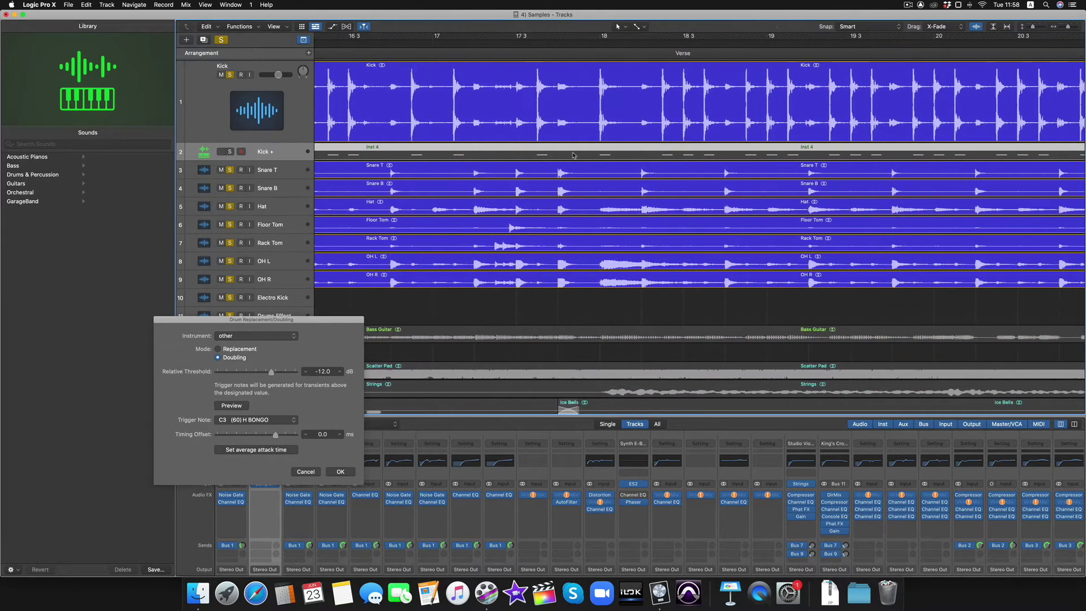
scroll(573, 155, "right", 4)
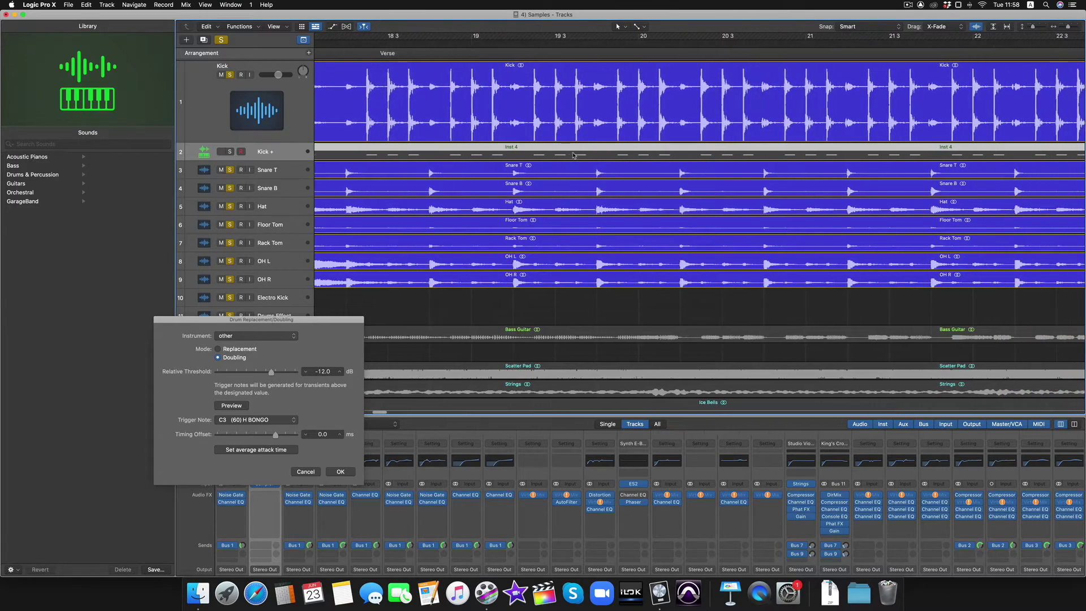
scroll(535, 140, "right", 15)
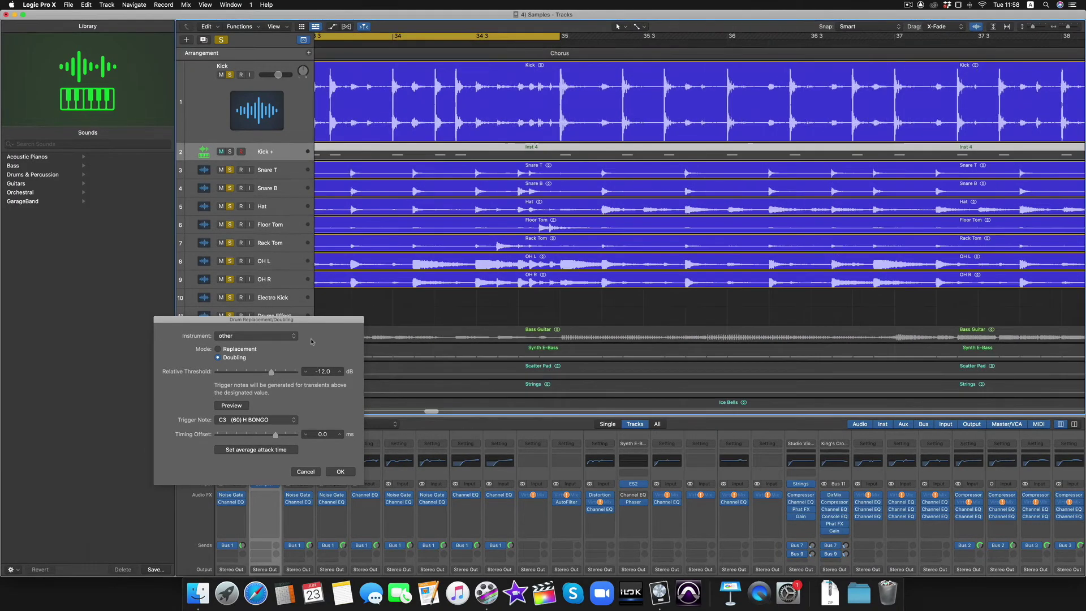
left_click_drag(317, 318, 550, 259)
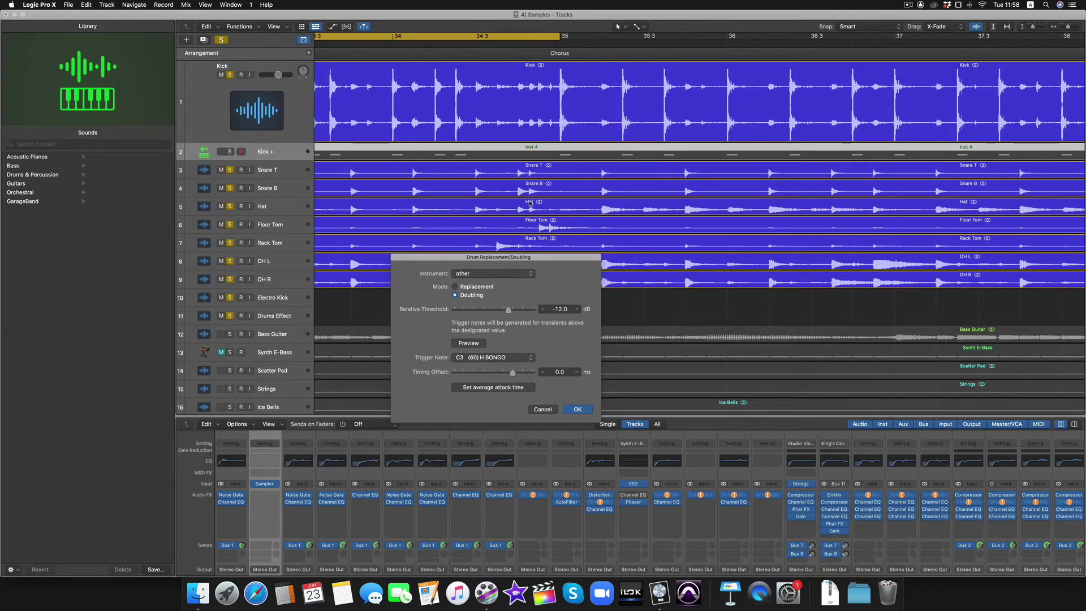
Raise the Relative Threshold to about -5 dB, then lower it back to about -11 dB.
scroll(530, 203, "down", 5)
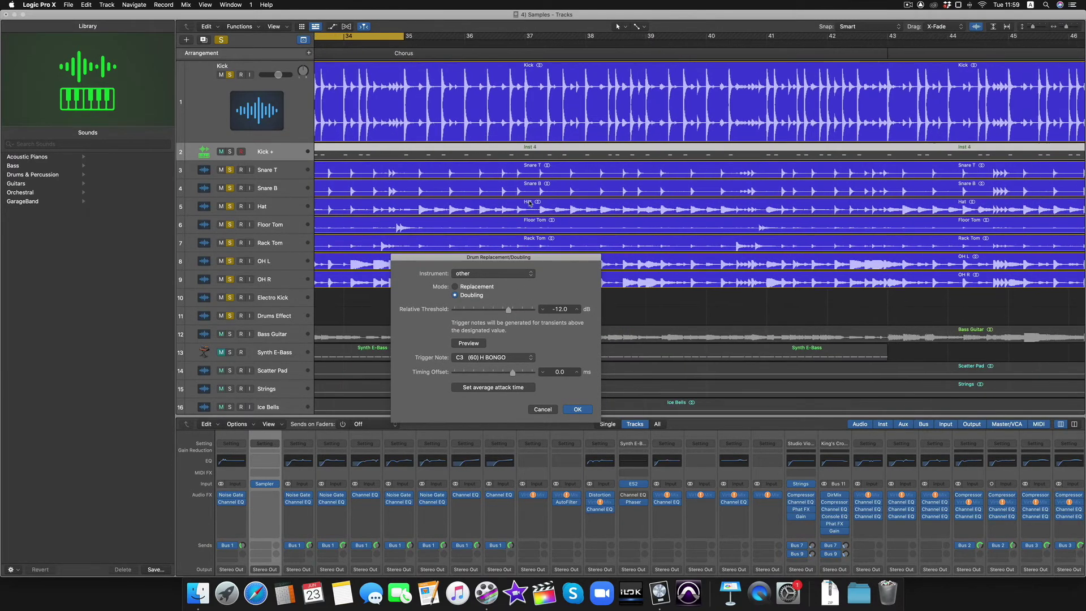
scroll(520, 243, "left", 5)
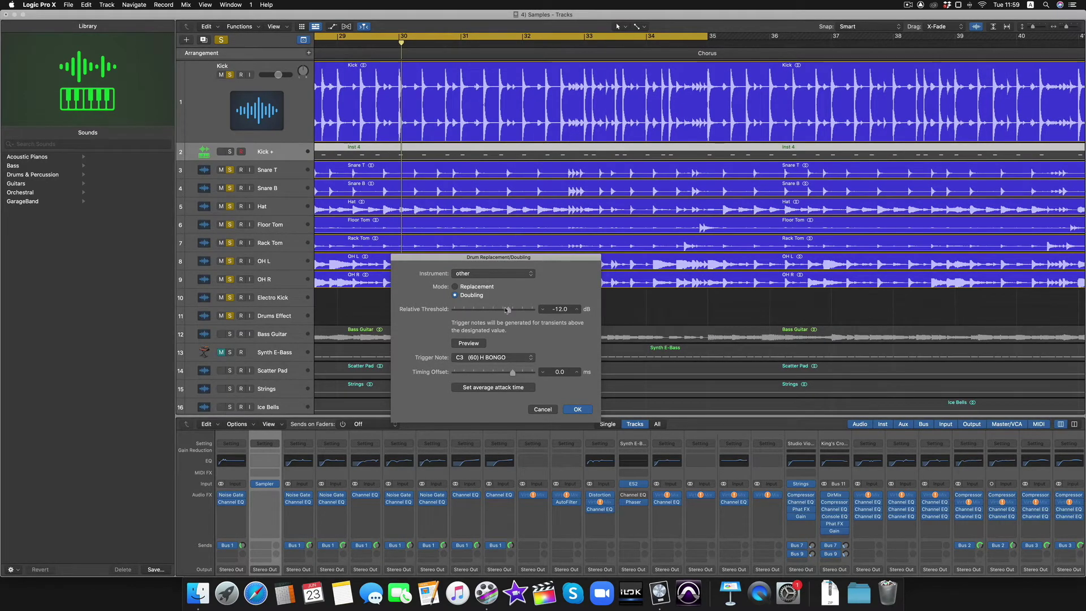
left_click_drag(508, 311, 524, 313)
mouse_move(524, 313)
left_mouse_down()
mouse_move(467, 307)
mouse_move(508, 317)
left_mouse_up()
Set the trigger note to C1 (36) KICK 1 and confirm the doubling with OK.
left_click(493, 358)
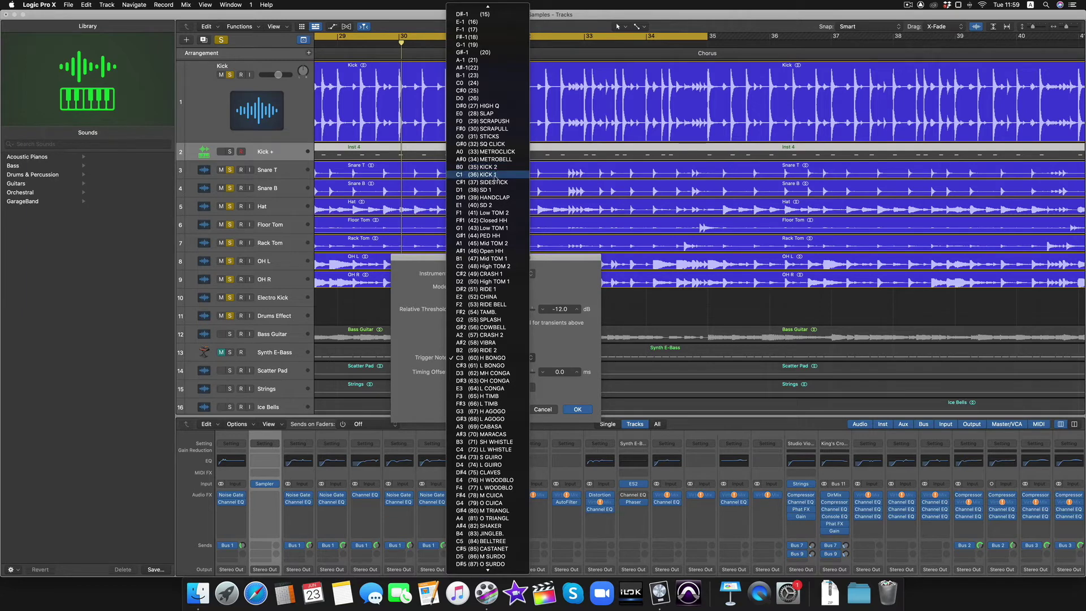
left_click(495, 177)
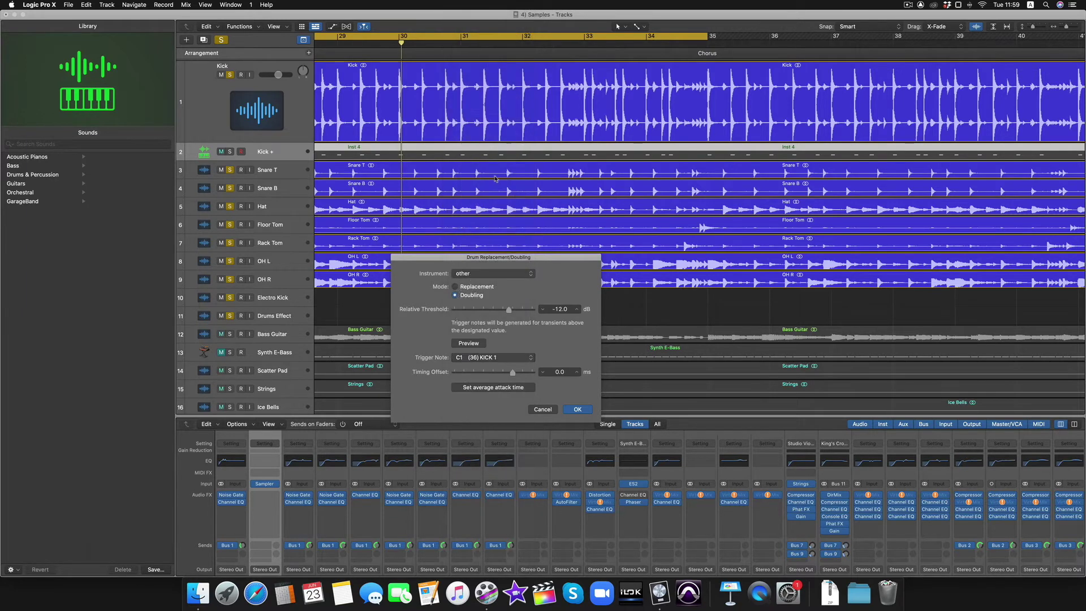
left_click(577, 410)
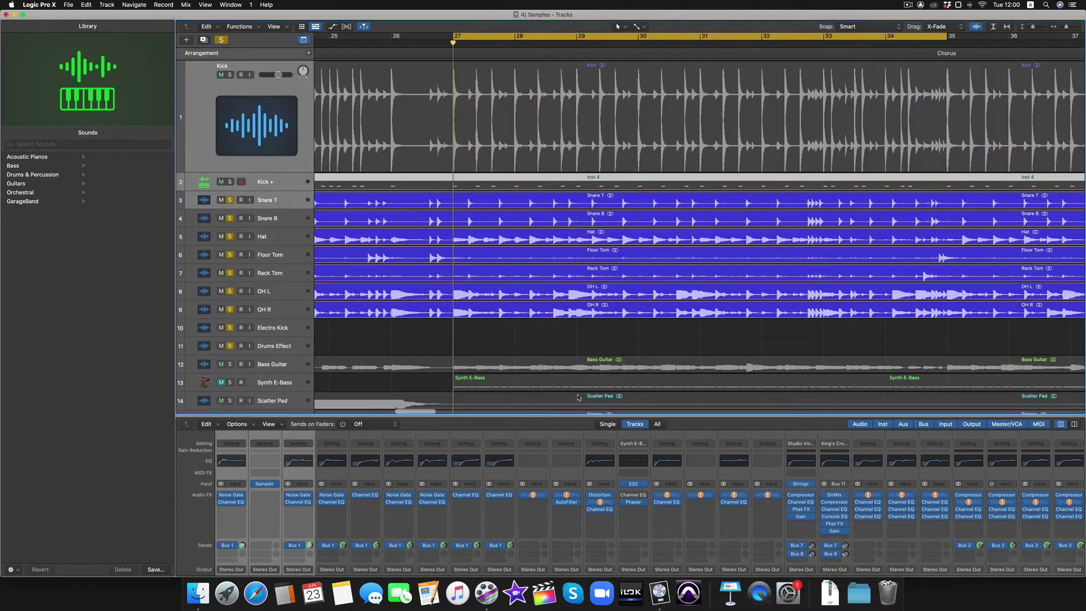
Select the Kick + track, make it taller, and zoom in on the opening kick hits.
scroll(444, 213, "left", 15)
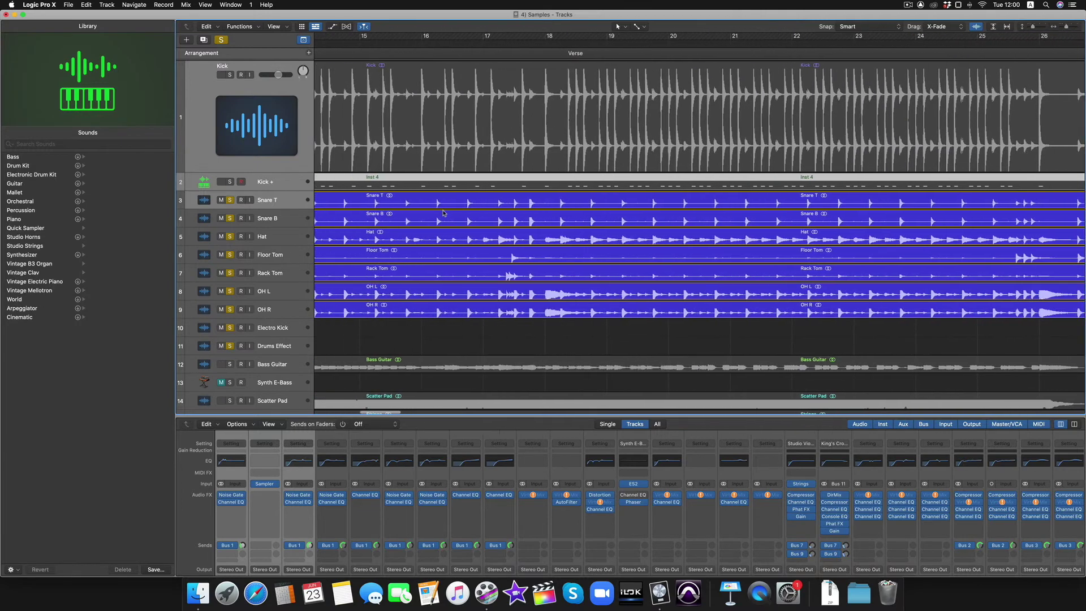
scroll(444, 213, "left", 3)
left_click(289, 181)
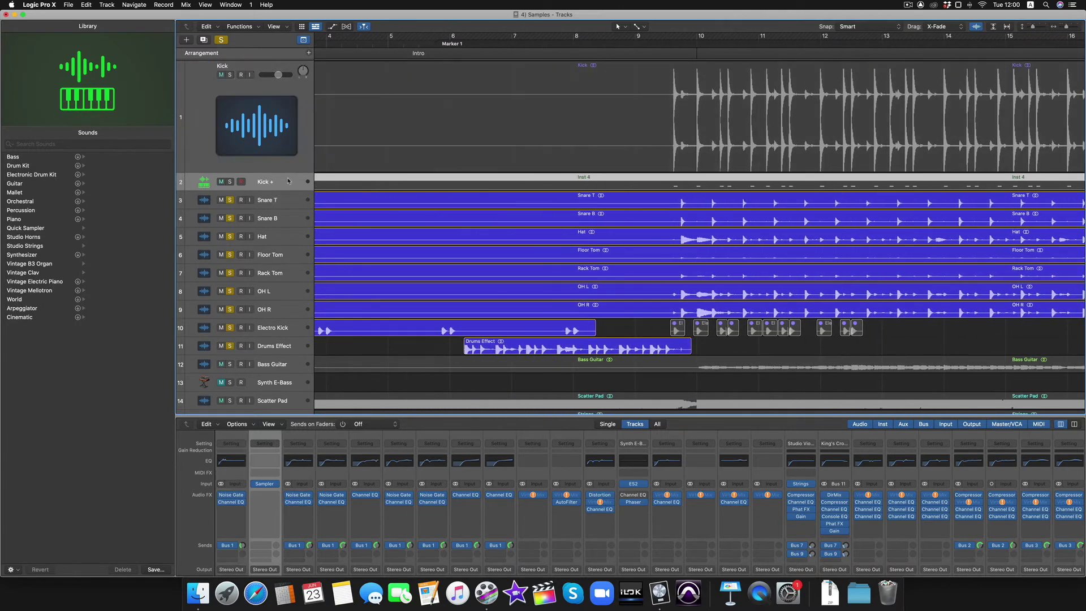
left_click_drag(298, 191, 297, 217)
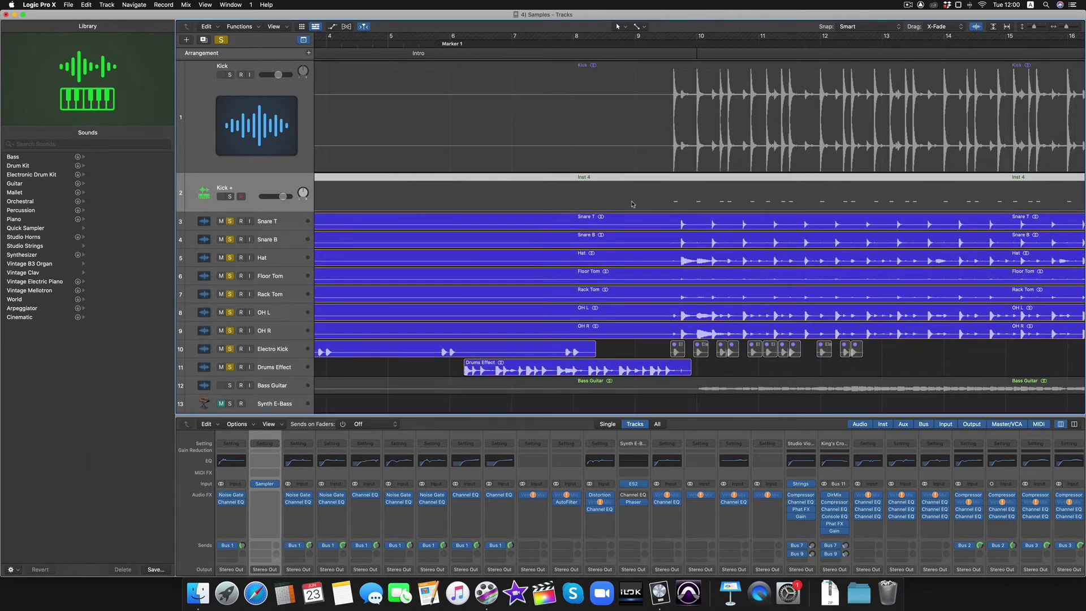
key("super+Right")
scroll(633, 204, "right", 10)
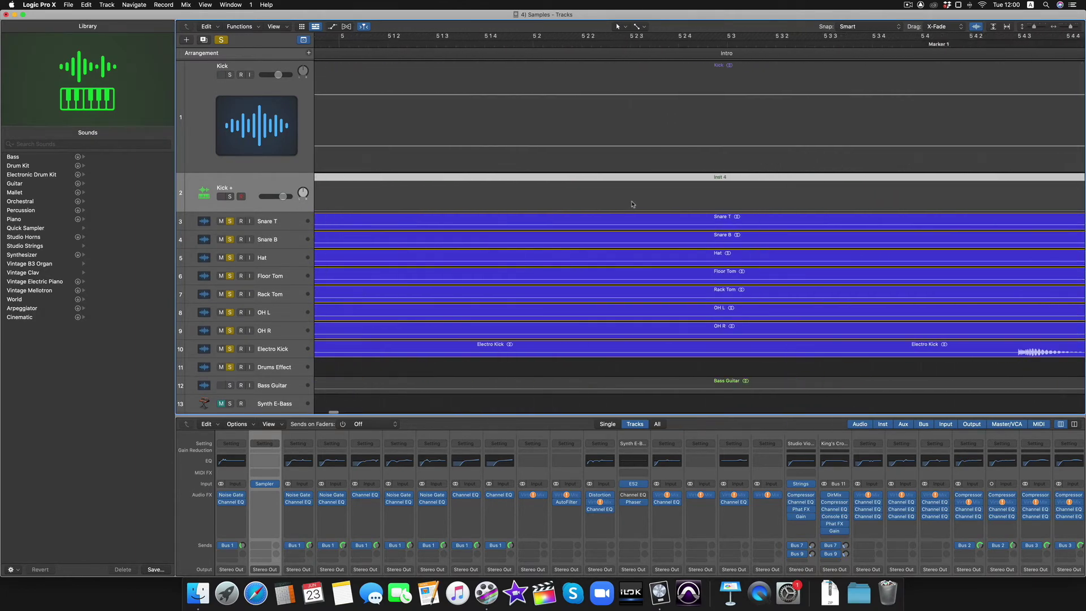
scroll(633, 204, "right", 20)
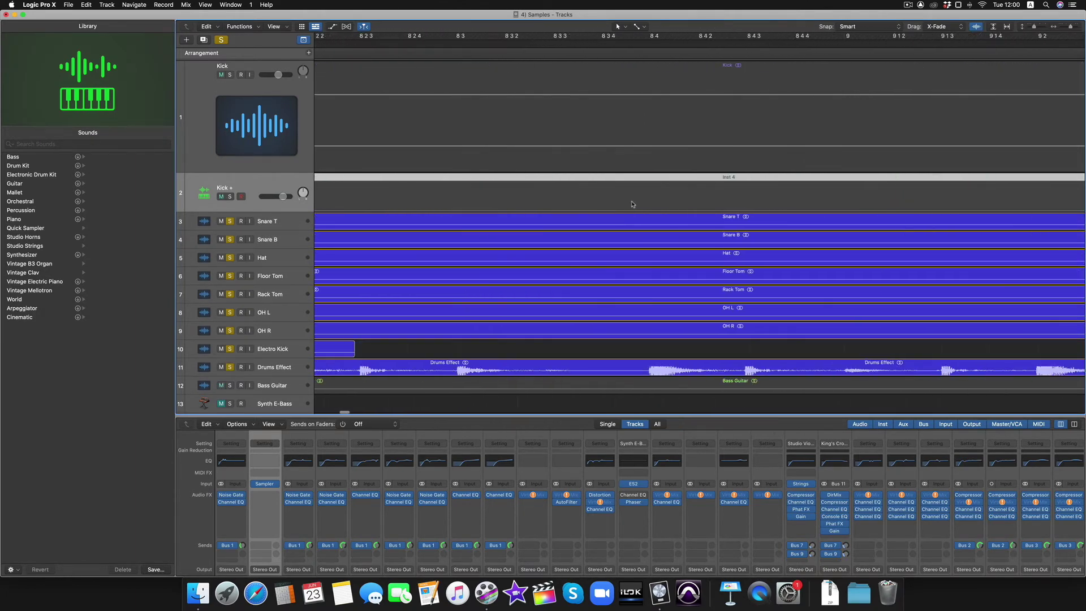
scroll(632, 204, "left", 10)
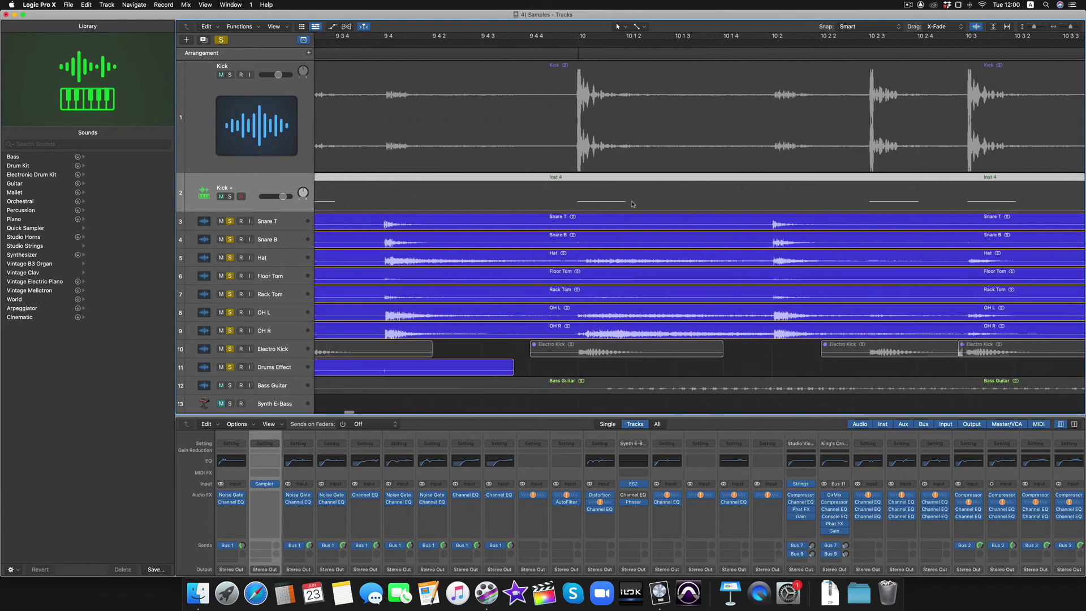
scroll(610, 168, "left", 3)
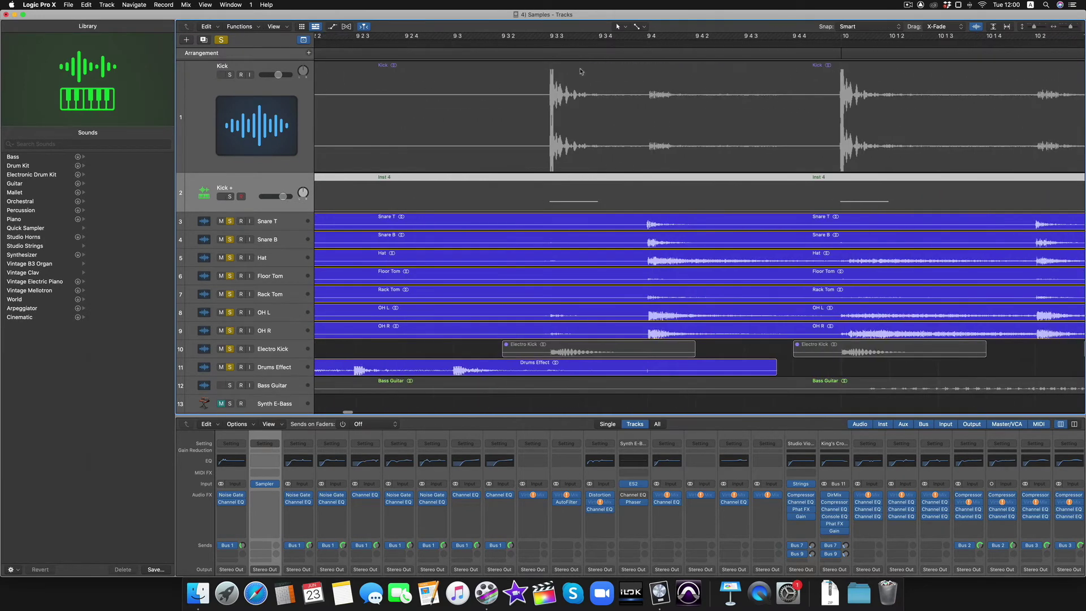
Set the playhead at 9.3.3 and compare the bar-10 Kick hit with its MIDI note.
left_click(549, 43)
scroll(562, 214, "up", 10)
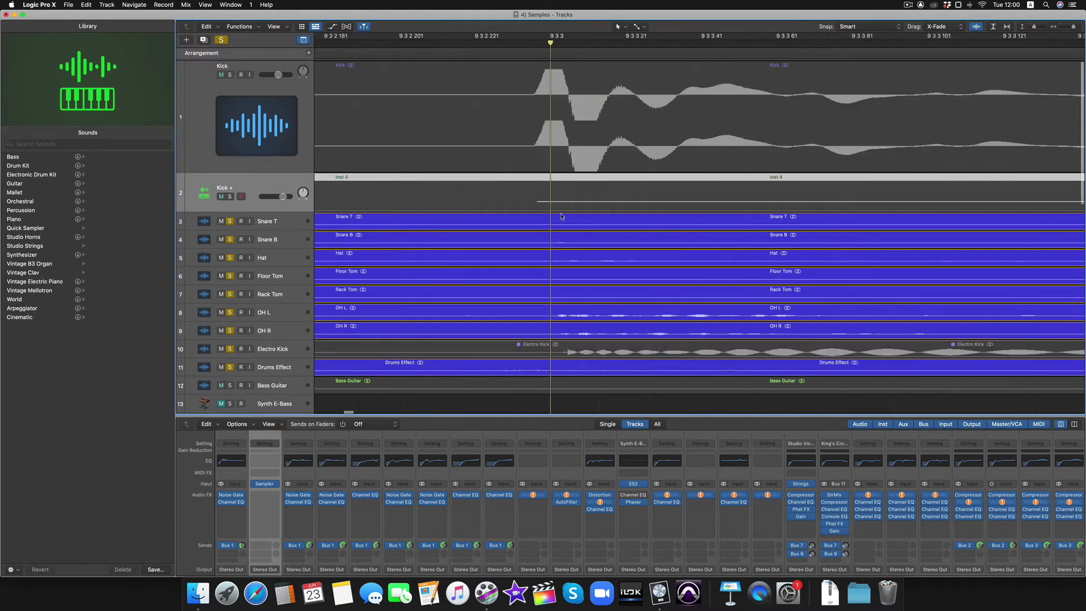
scroll(562, 214, "up", 3)
scroll(562, 214, "up", 3)
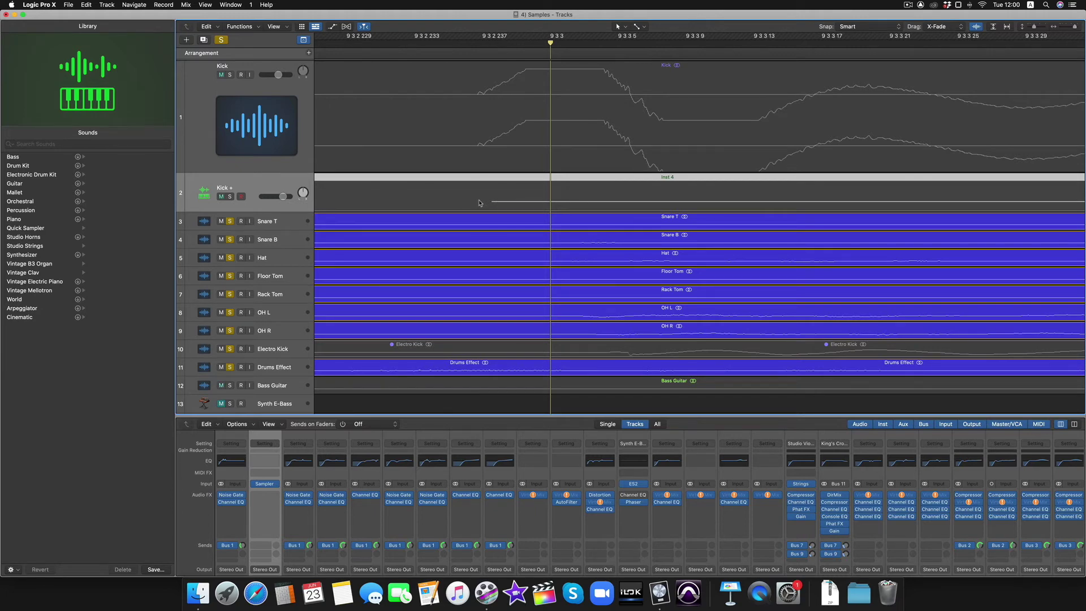
scroll(566, 215, "right", 10)
scroll(597, 221, "right", 15)
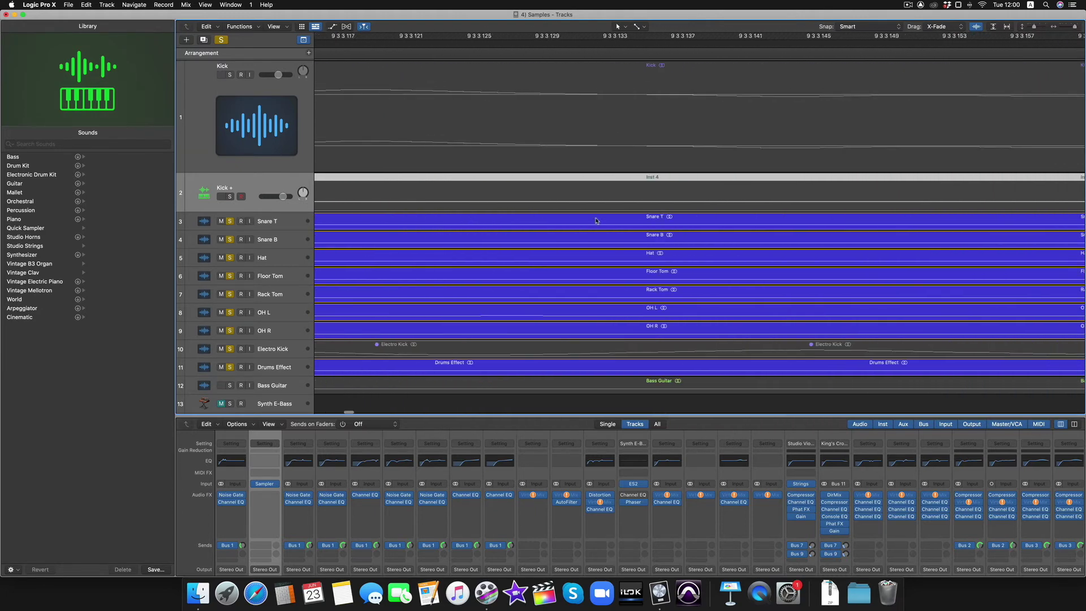
scroll(597, 221, "right", 15)
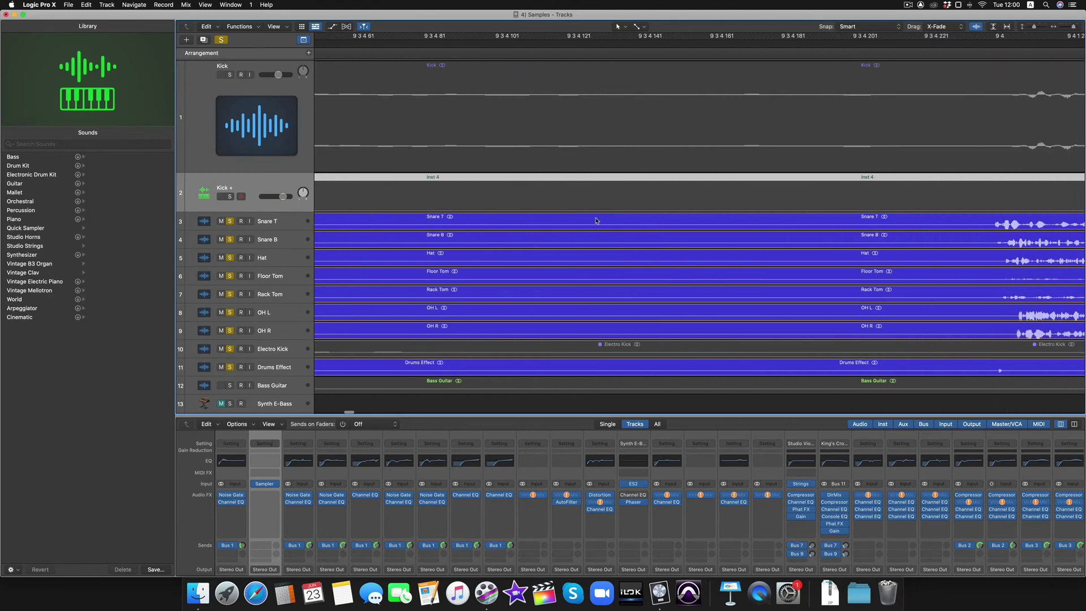
scroll(596, 221, "right", 15)
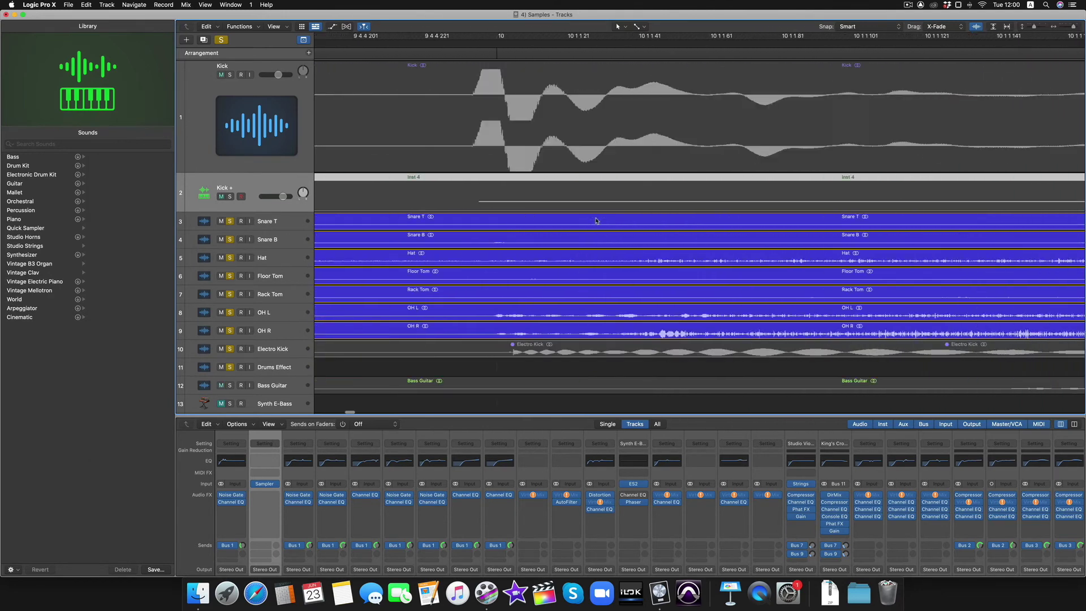
scroll(596, 221, "right", 2)
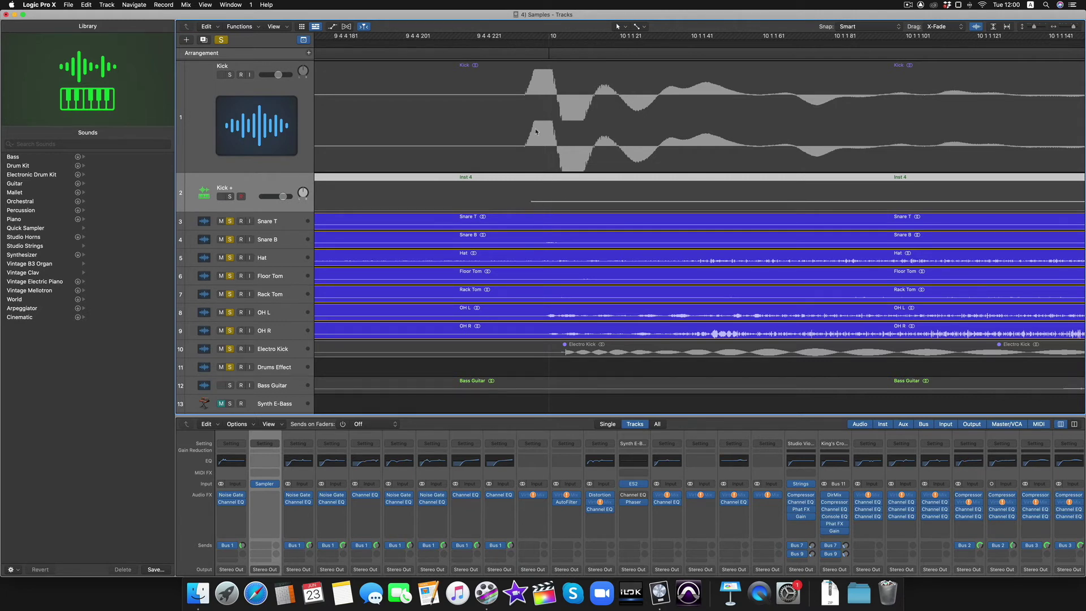
left_click(565, 165)
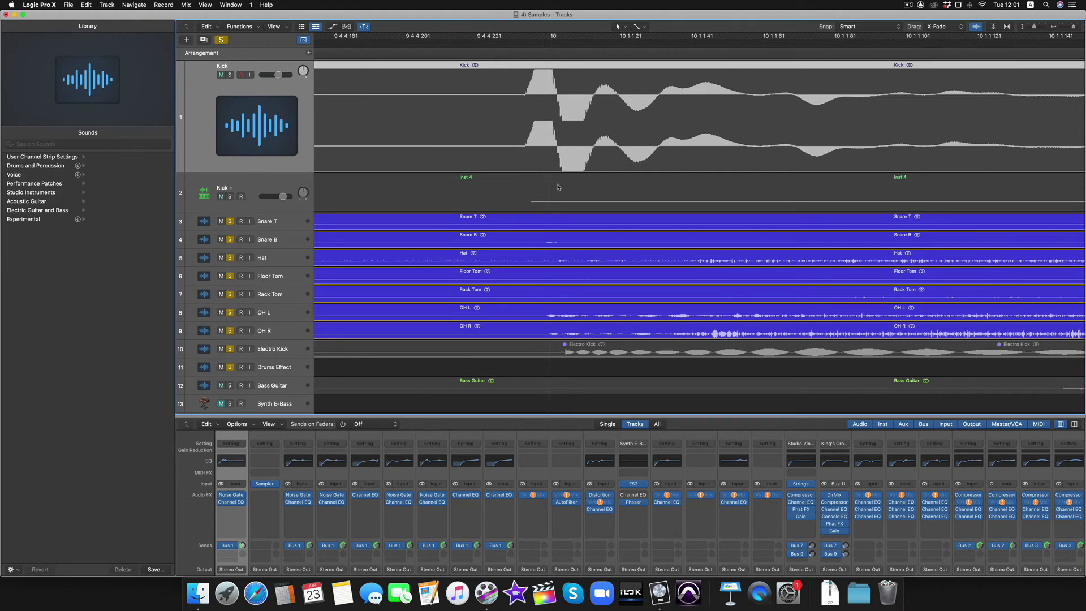
left_click(528, 198)
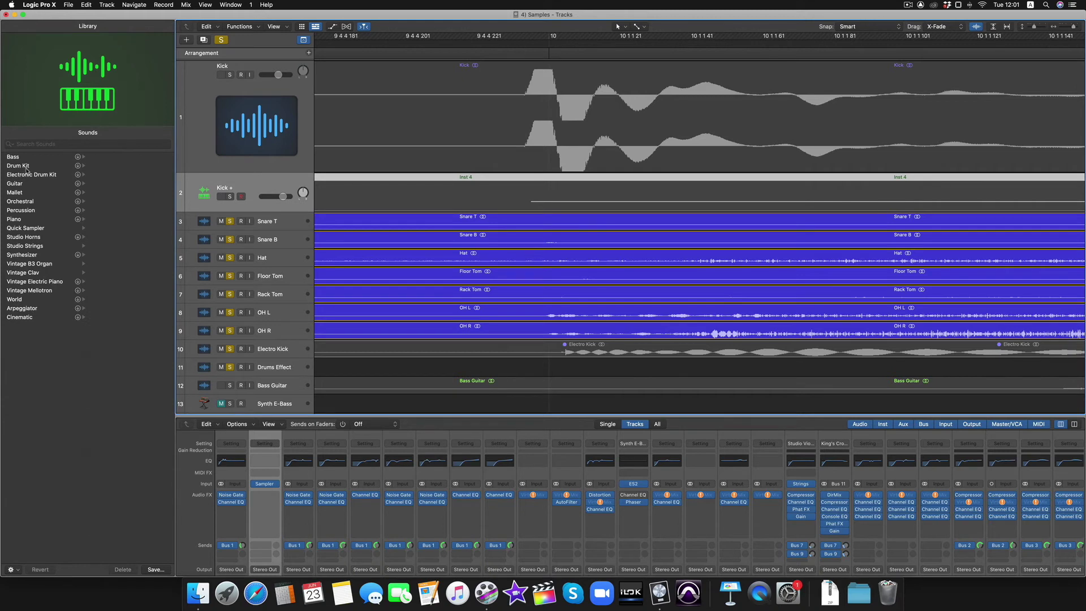
left_click(26, 167)
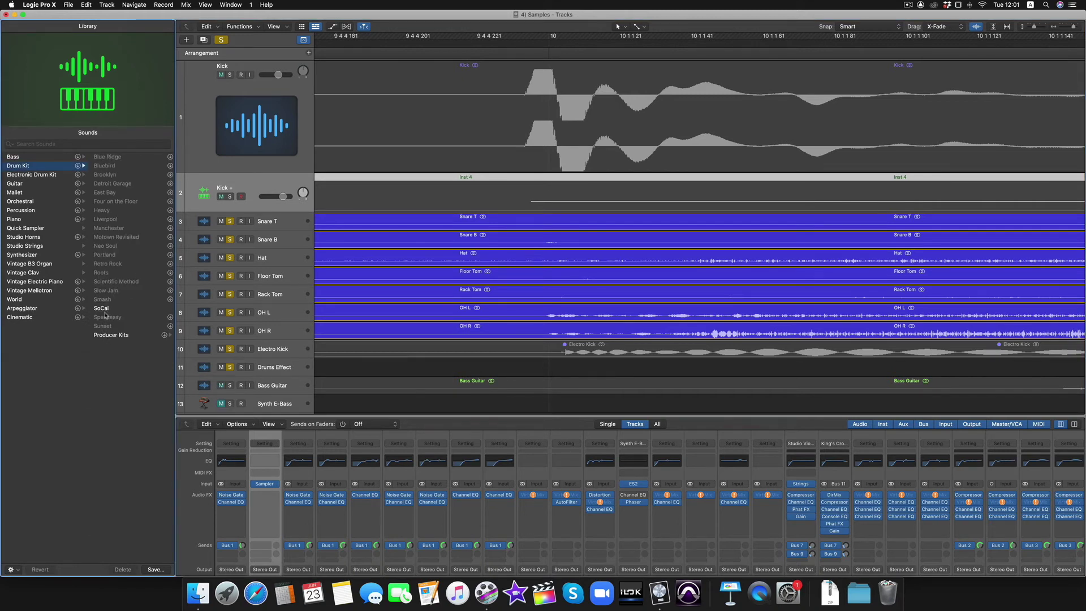
Load the SoCal Drum Kit Designer kit from the Library onto the Kick + track.
left_click(104, 310)
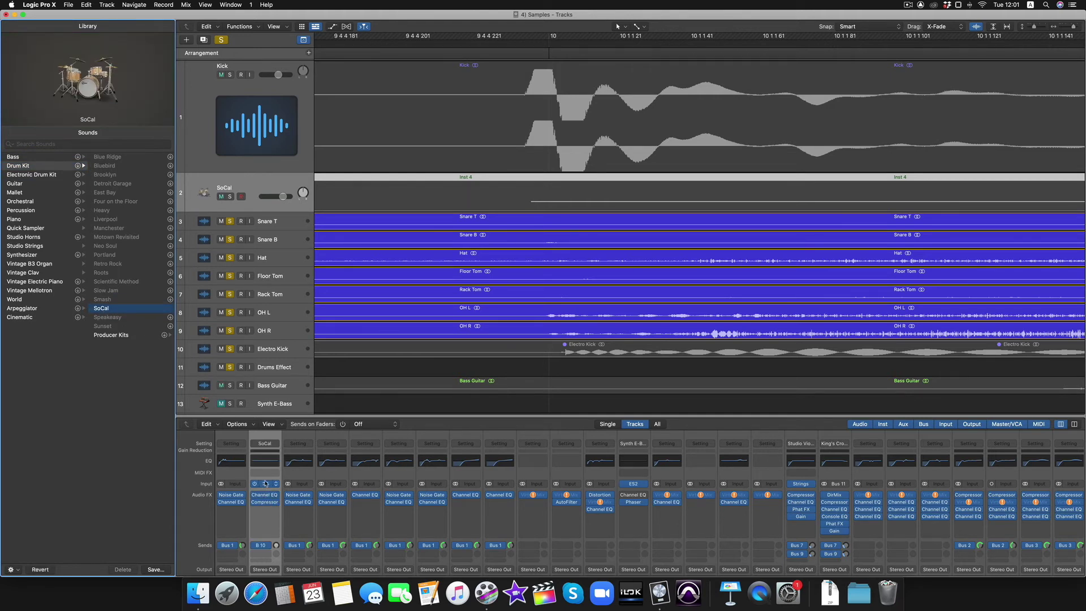
scroll(263, 449, "down", 3)
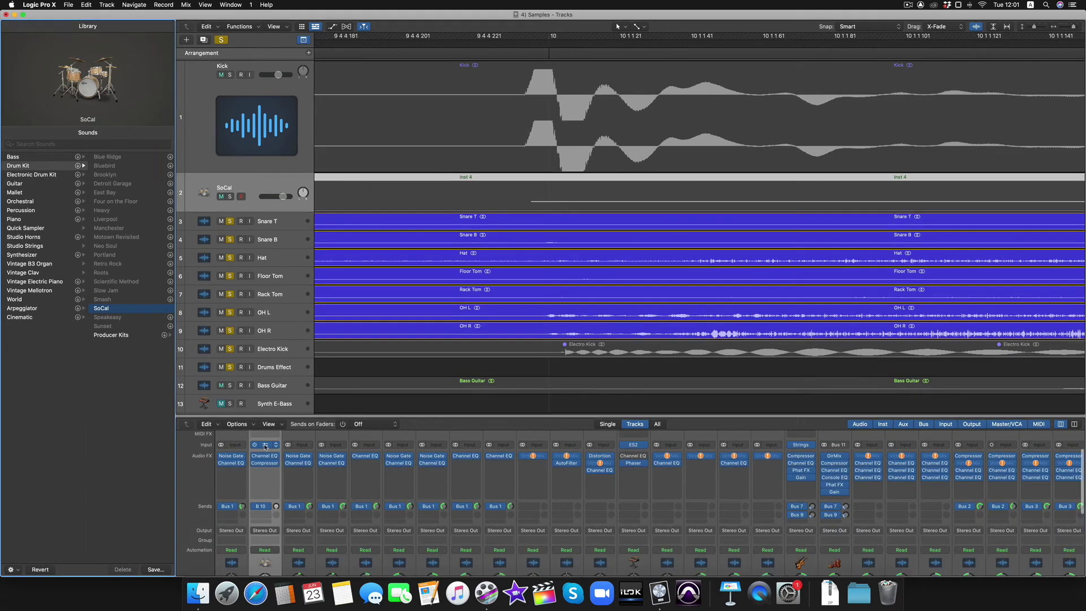
Open the SoCal kit's Drum Kit Designer and audition the SoCal 2, SoCal 3 and other kicks.
left_click(265, 445)
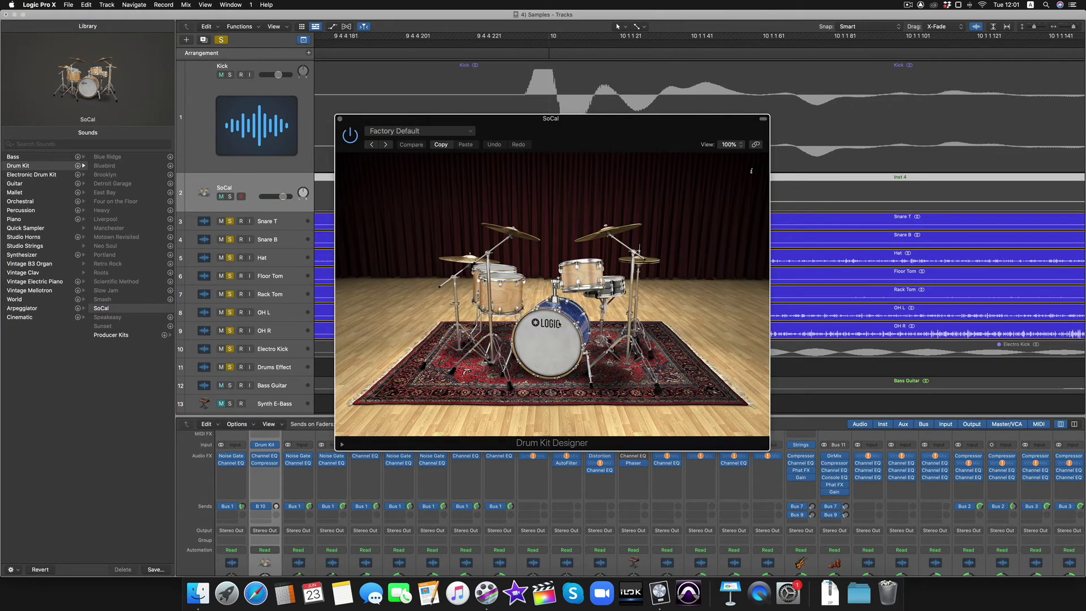
left_click(548, 346)
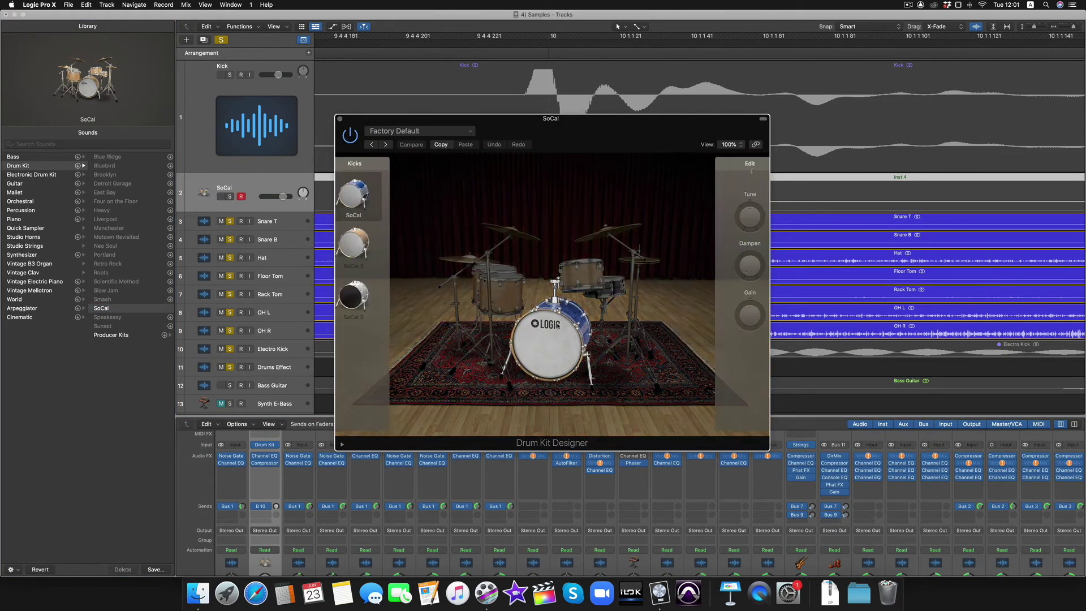
left_click(367, 245)
left_click(368, 296)
left_click(368, 195)
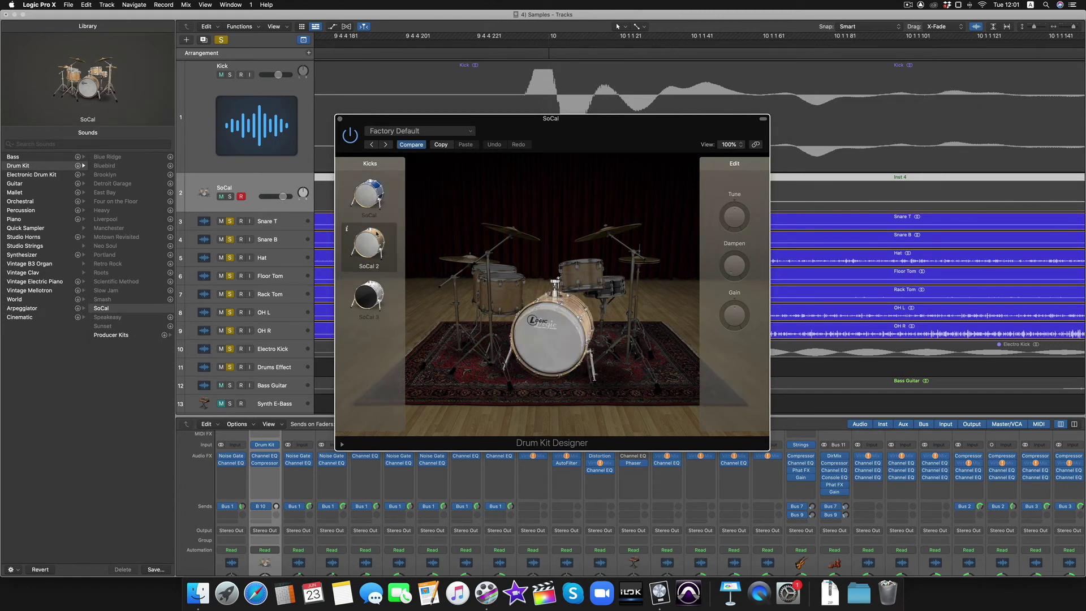
left_click(374, 193)
Tune the kick to +15 cent, undo back to 0 cent, and clear all solos.
left_click(548, 342)
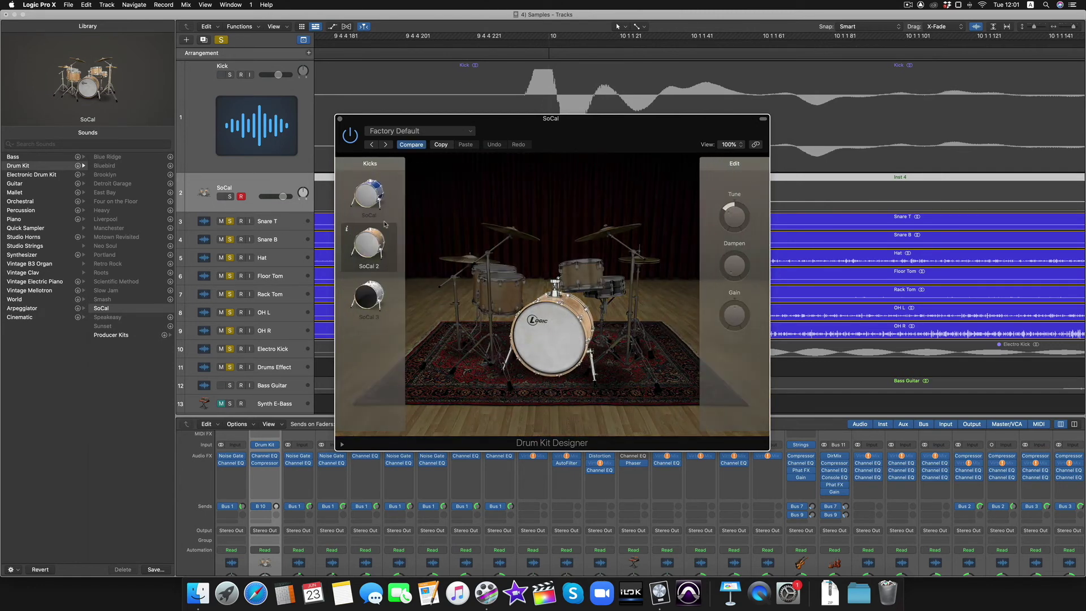
left_click_drag(735, 220, 734, 219)
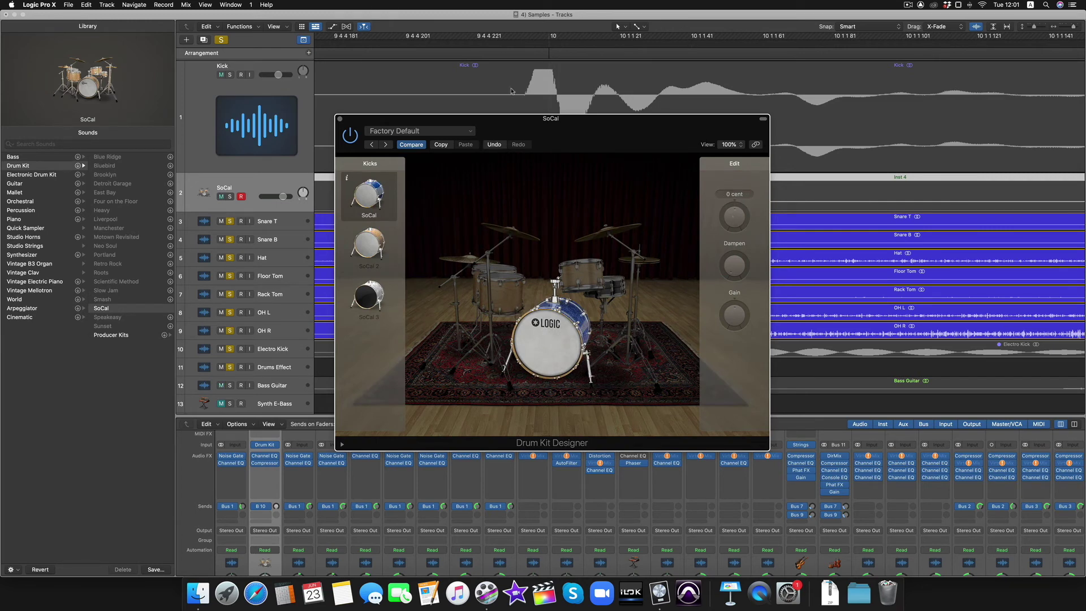
left_click(494, 144)
mouse_move(742, 308)
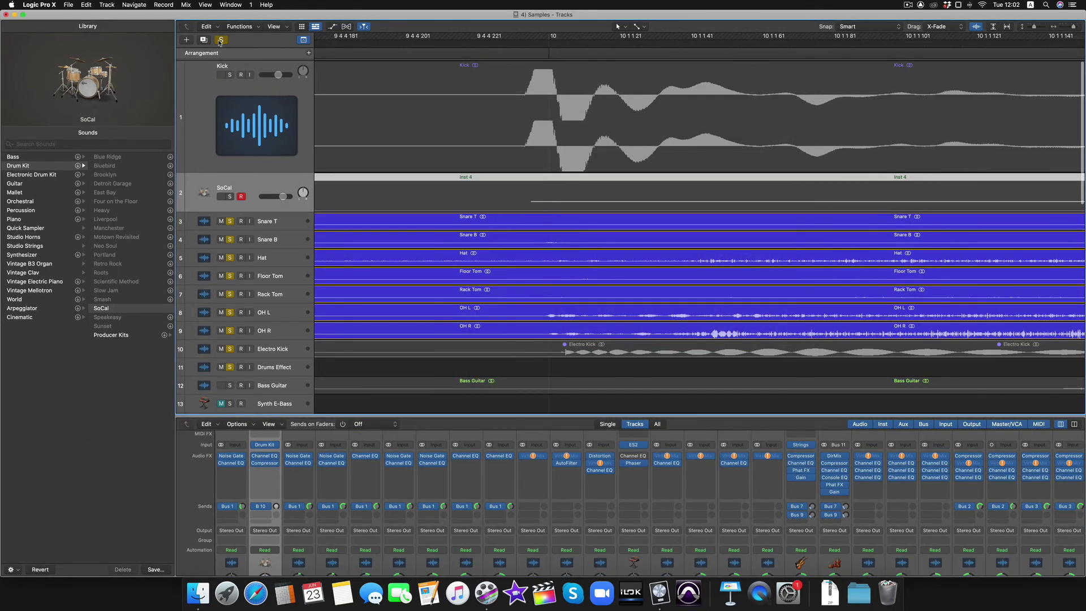
left_click(221, 40)
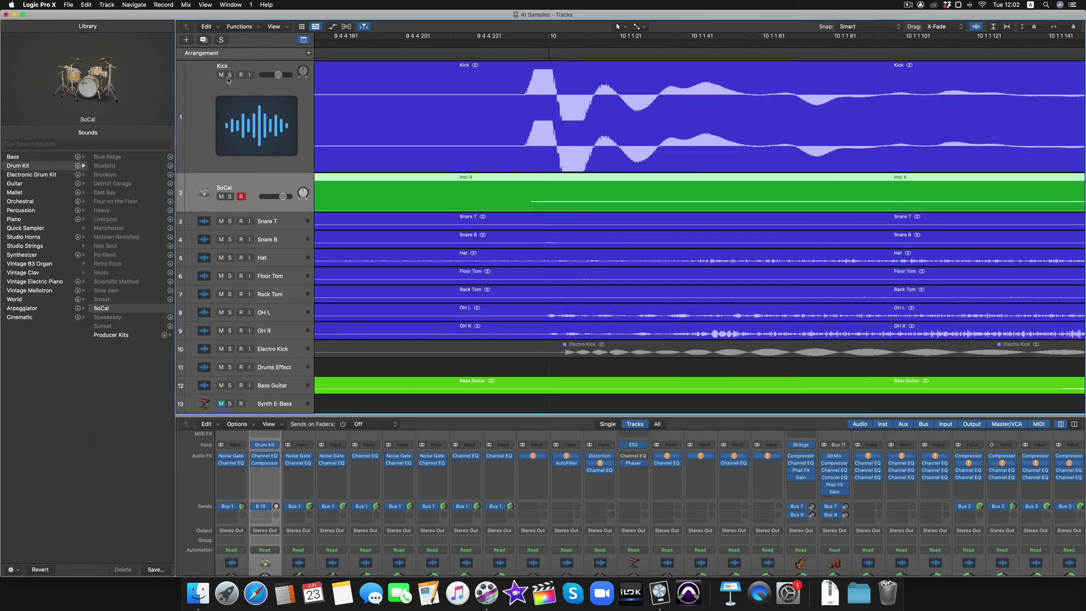
Solo Kick and SoCal, play back, and ride the SoCal fader to about -1.7 dB.
left_click(230, 75)
left_click(230, 197)
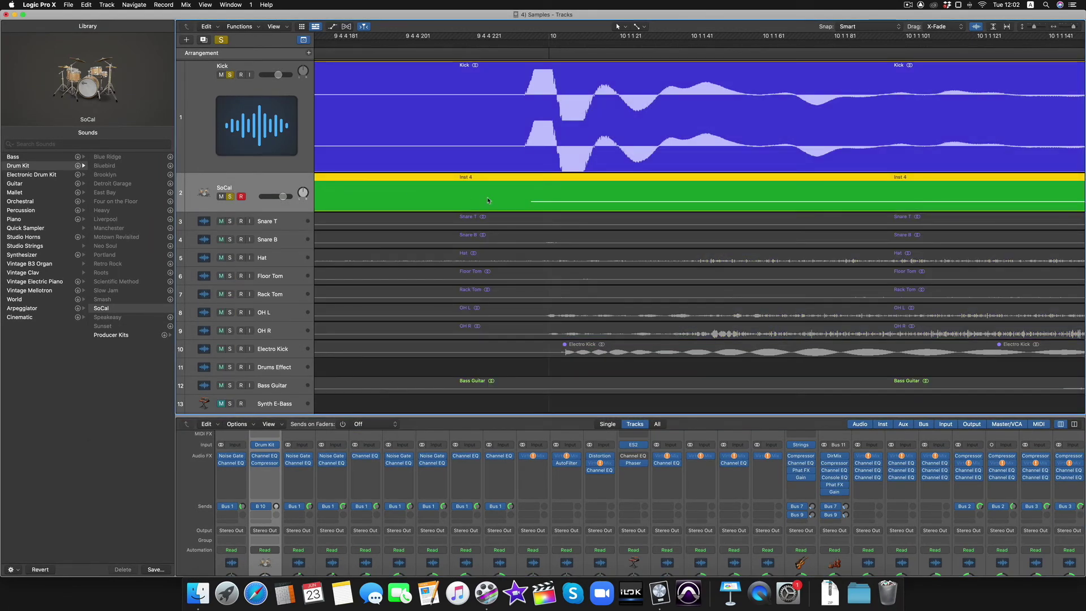
scroll(373, 523, "down", 3)
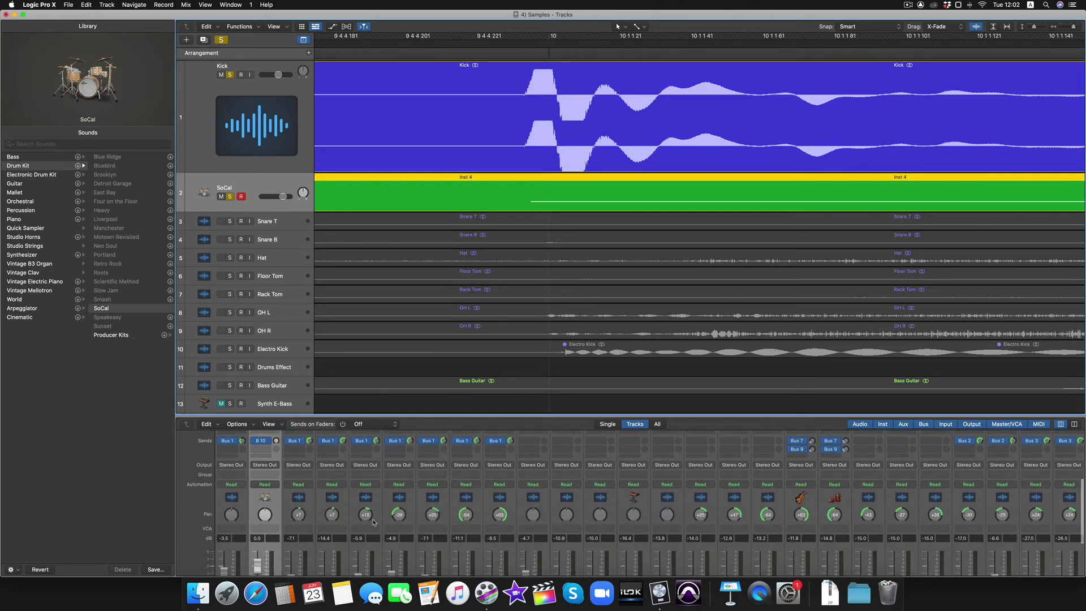
scroll(374, 523, "down", 3)
left_click_drag(257, 498, 258, 507)
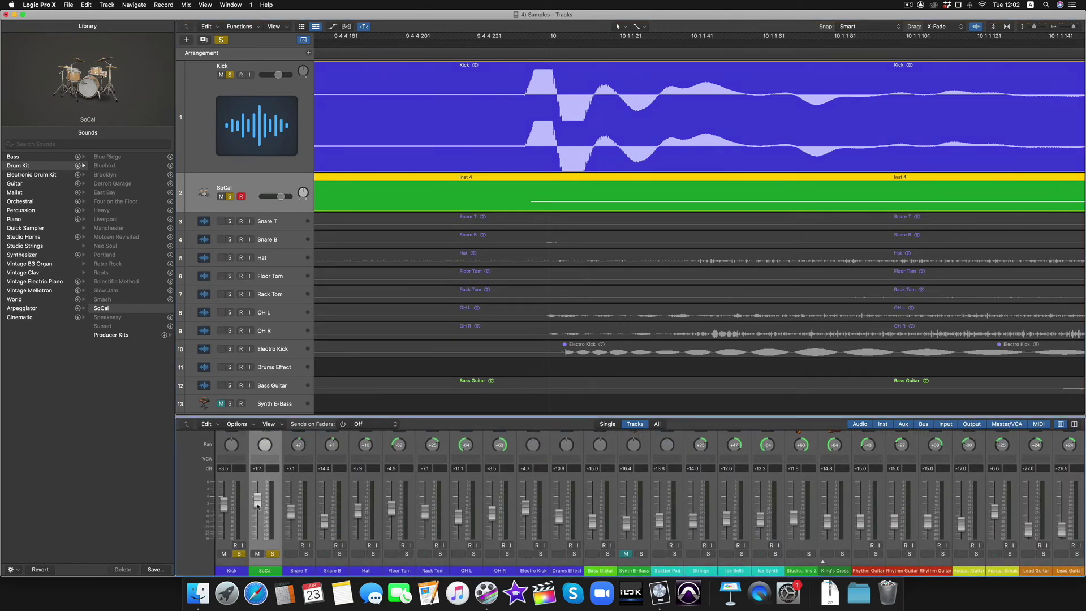
key("space")
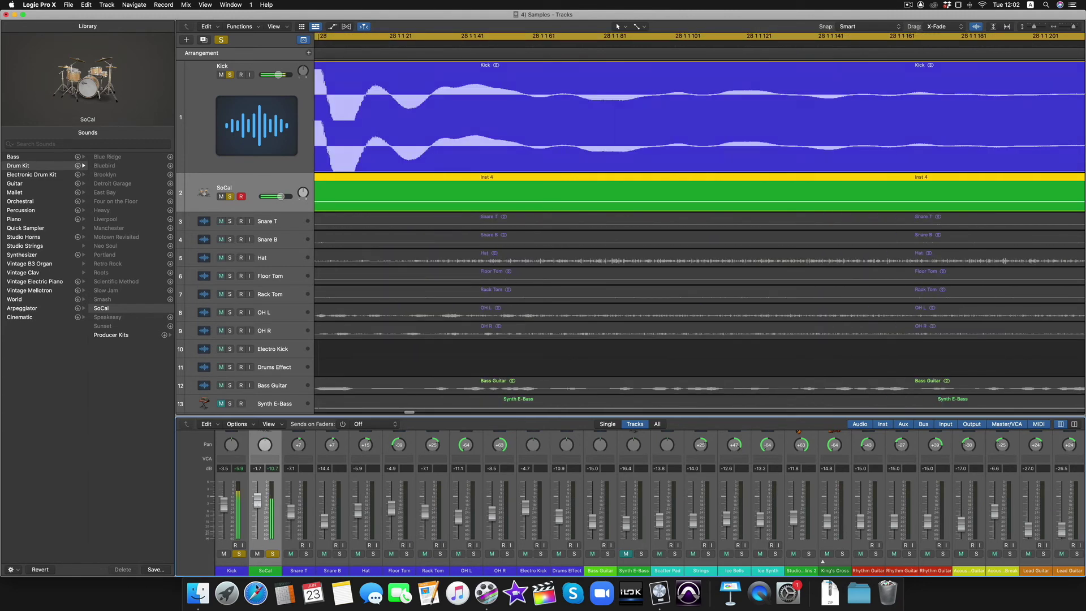
left_click_drag(258, 501, 257, 540)
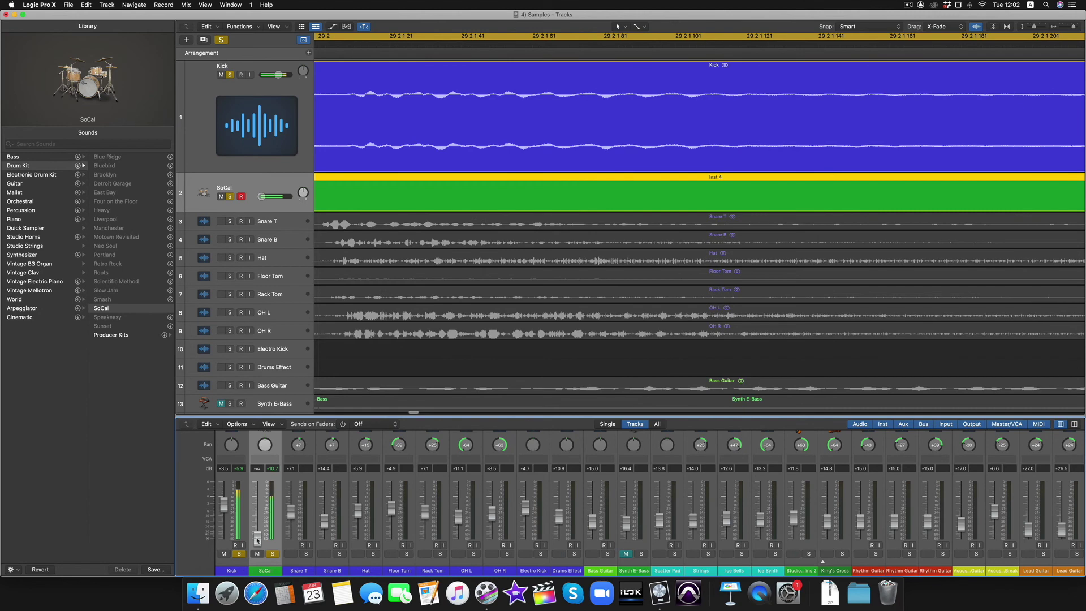
left_click_drag(257, 539, 258, 499)
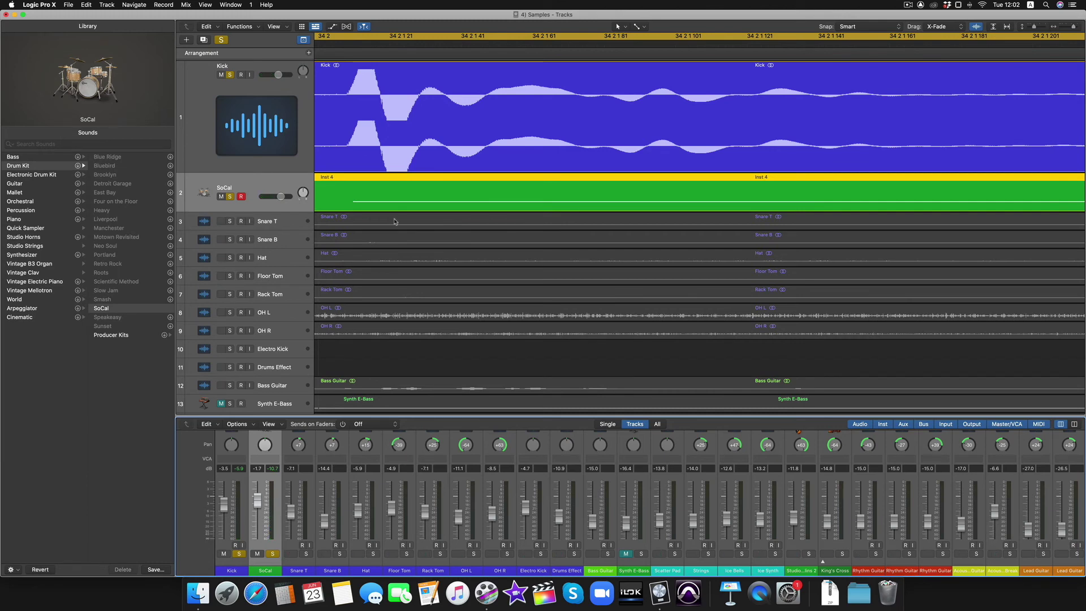
Zoom out horizontally to show bars 19–51 across the Verse, Chorus and Bridge.
key("super+Left")
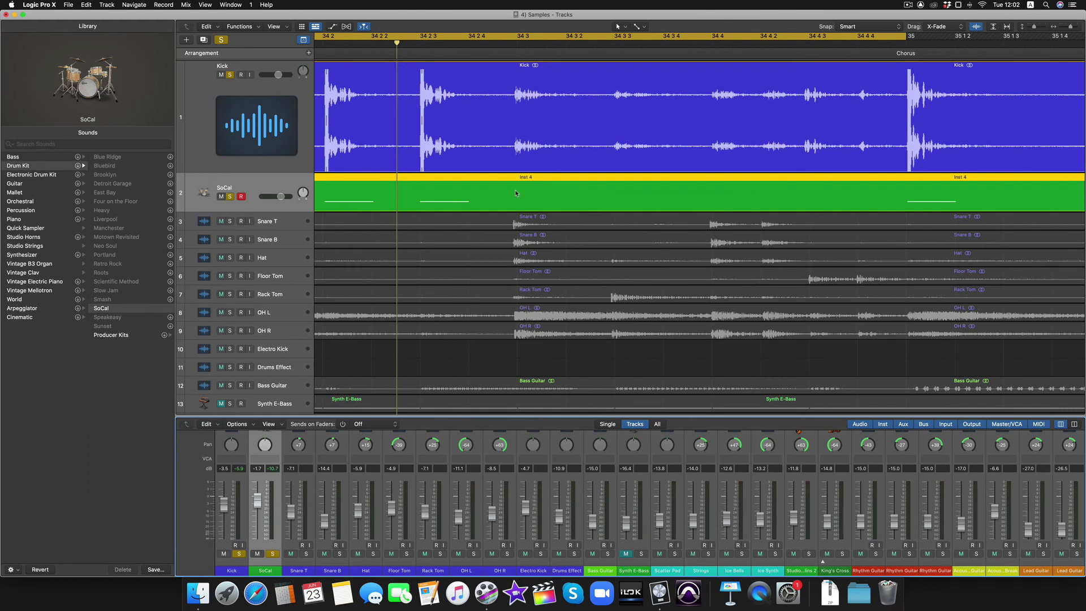
key("super+Left")
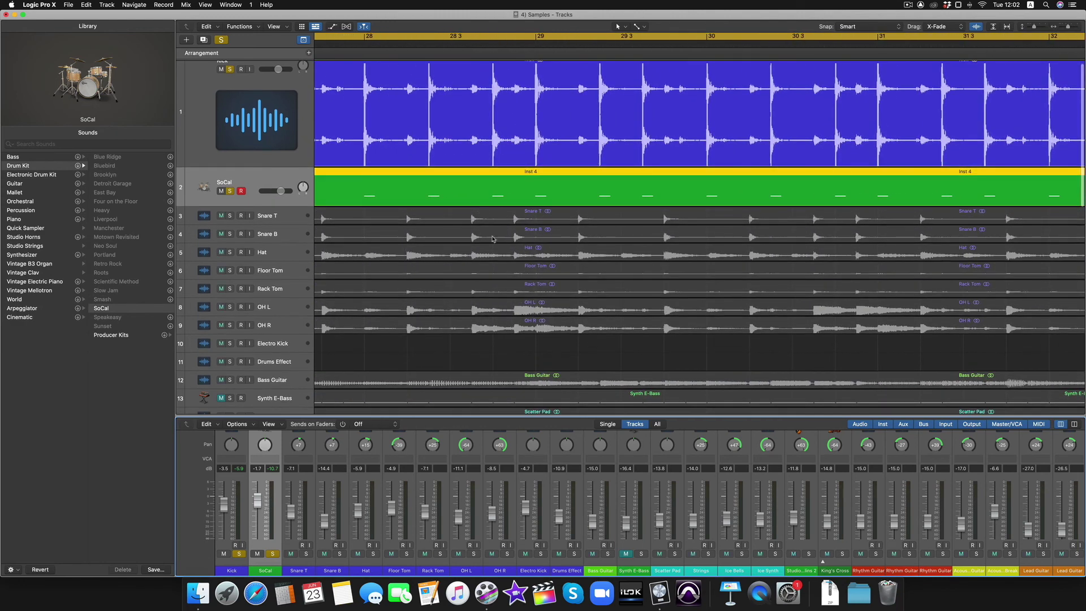
scroll(494, 240, "down", 3)
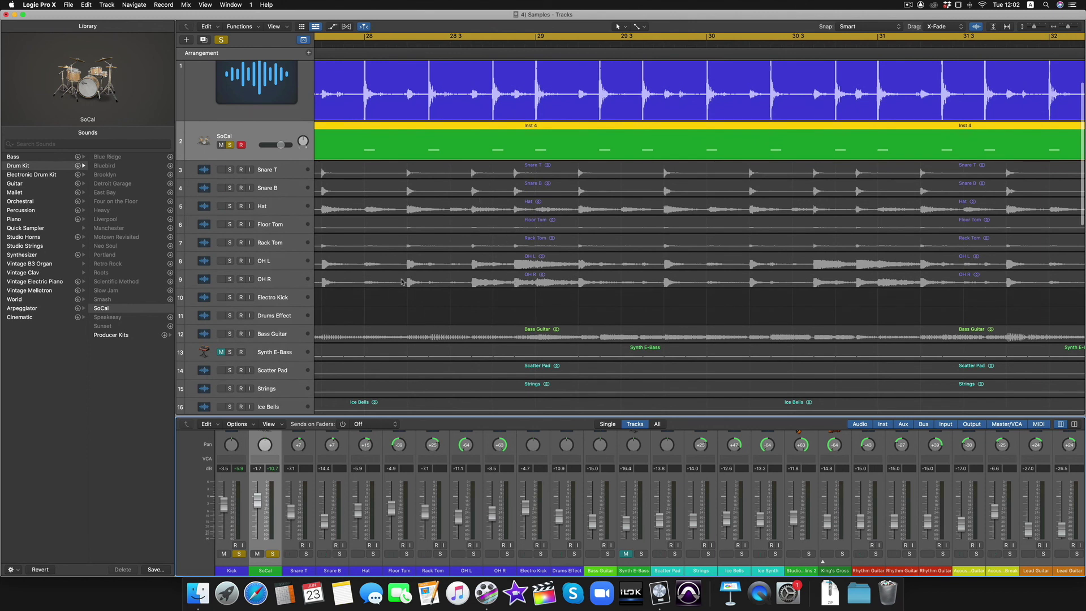
scroll(471, 191, "left", 10)
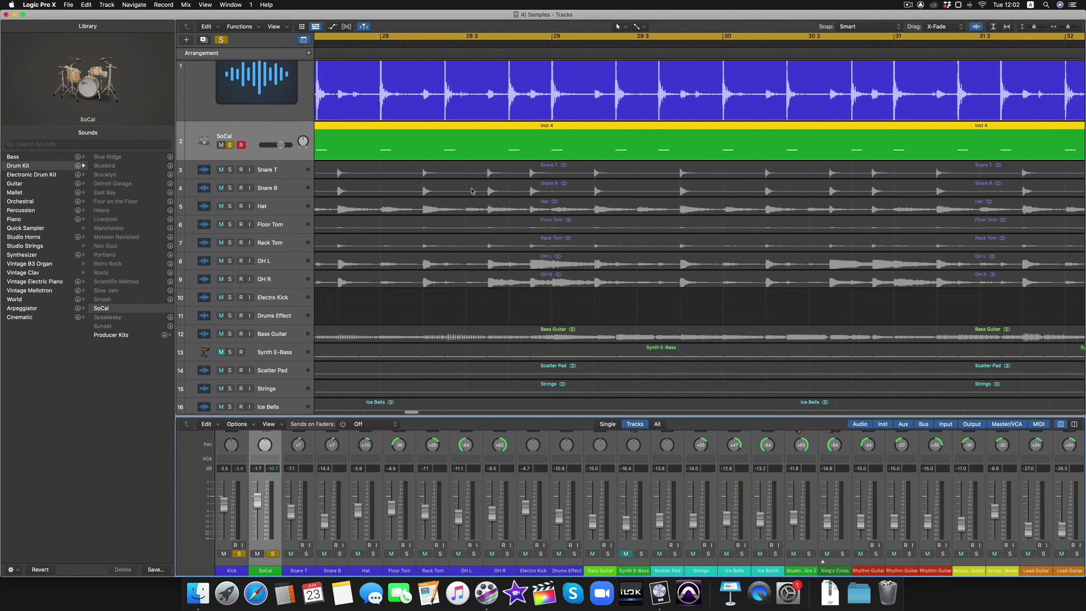
scroll(472, 191, "down", 5)
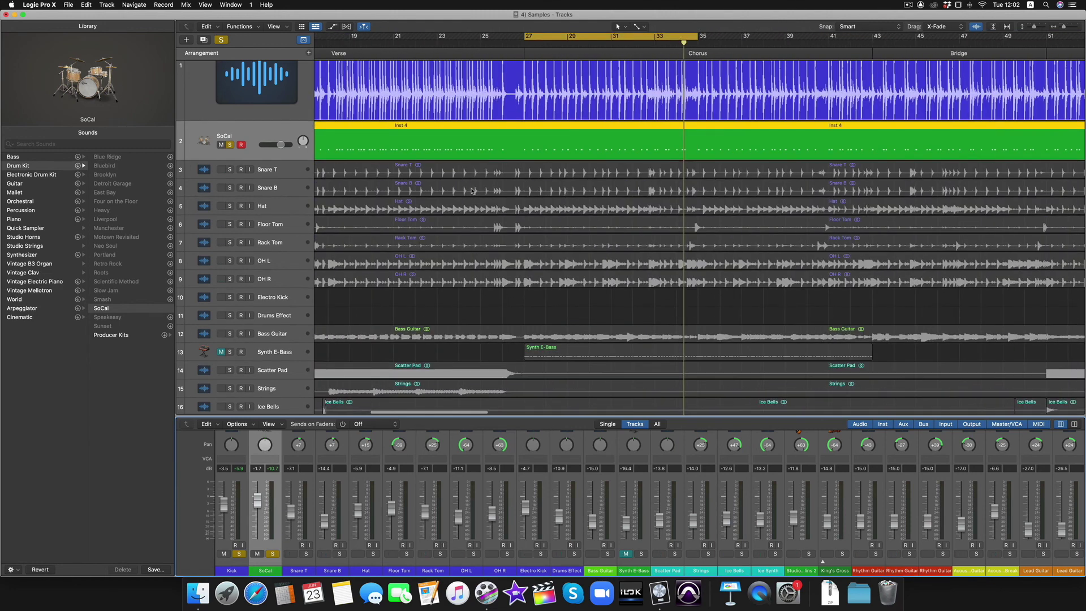